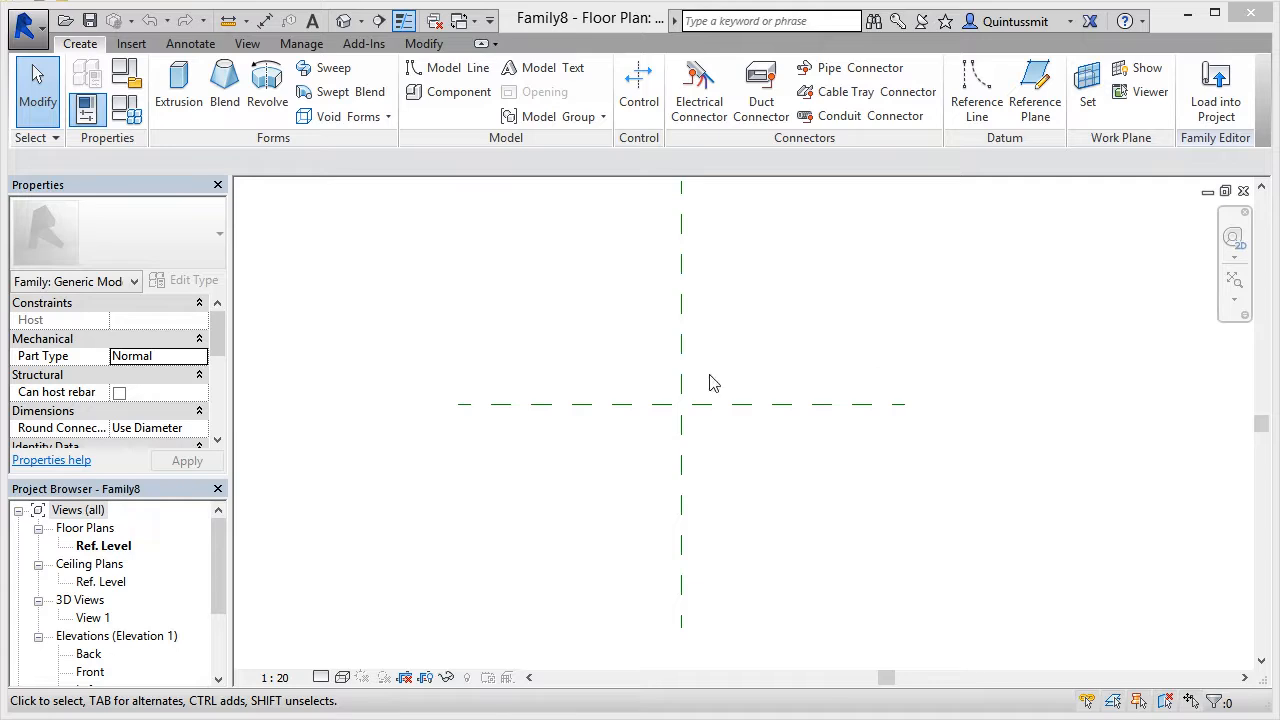
# Open the Right elevation view.
pyautogui.click(634, 385)
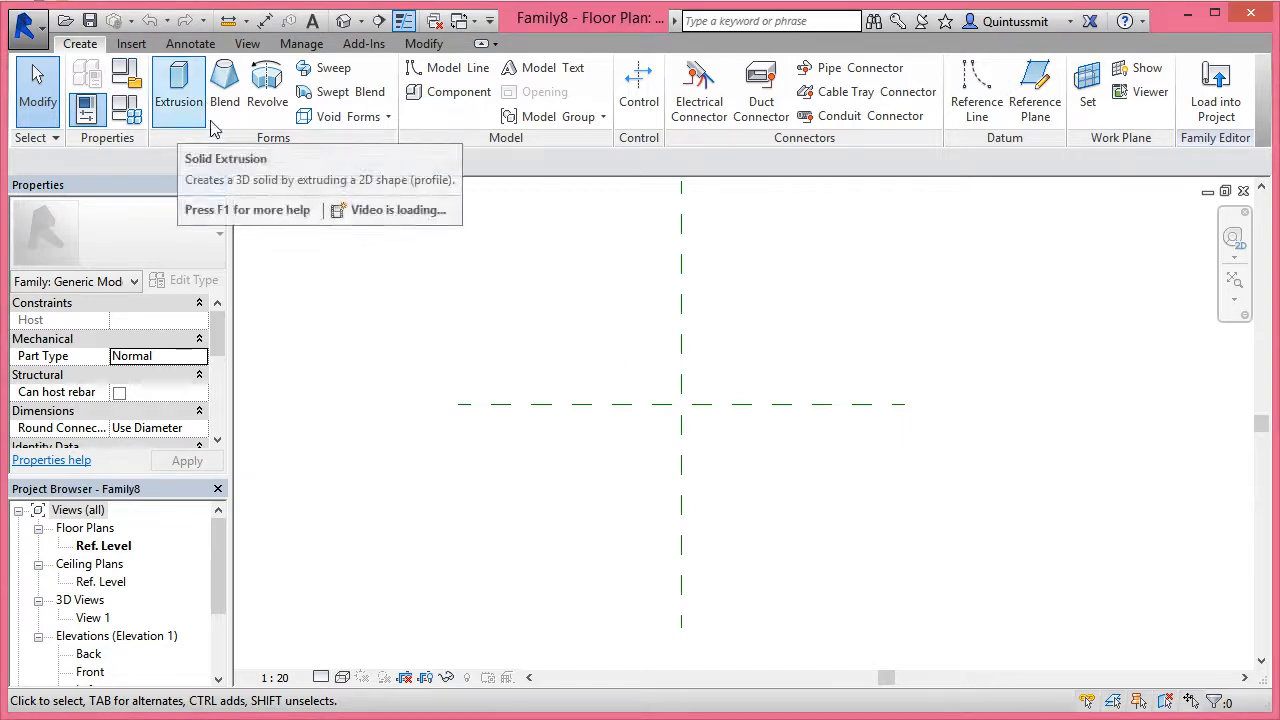
pyautogui.scroll(-2, 210, 601)
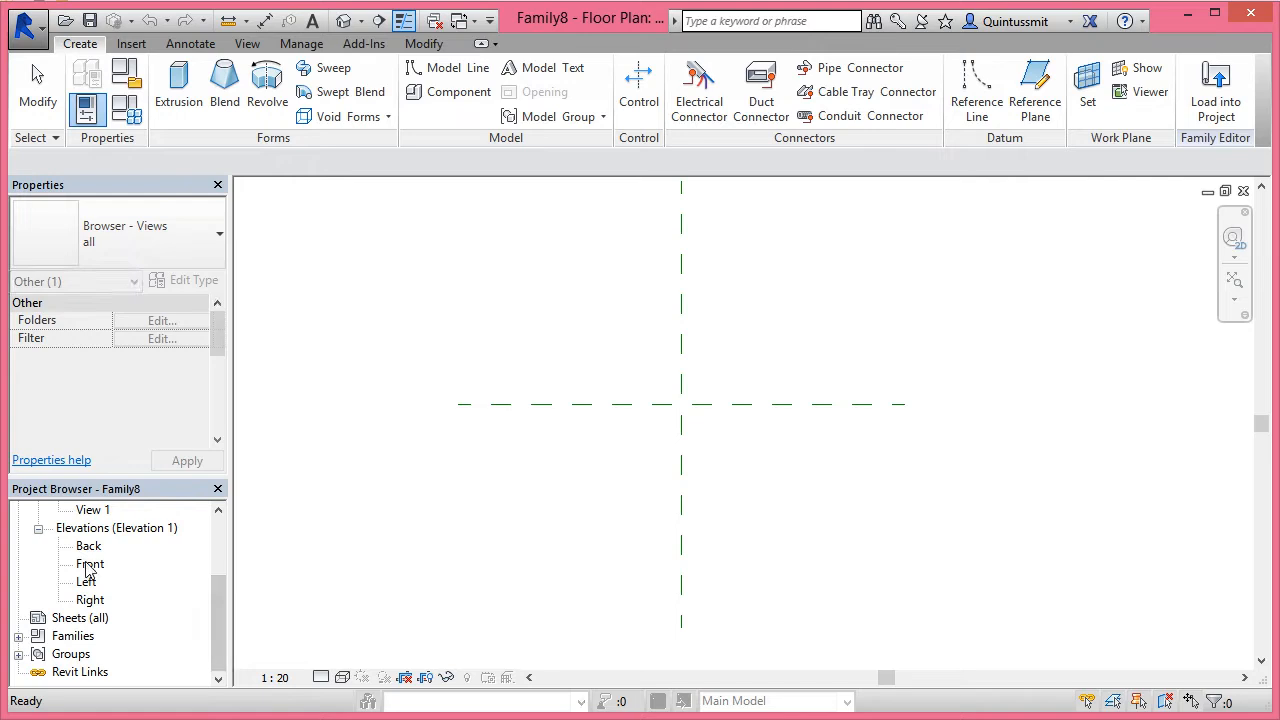
pyautogui.doubleClick(91, 601)
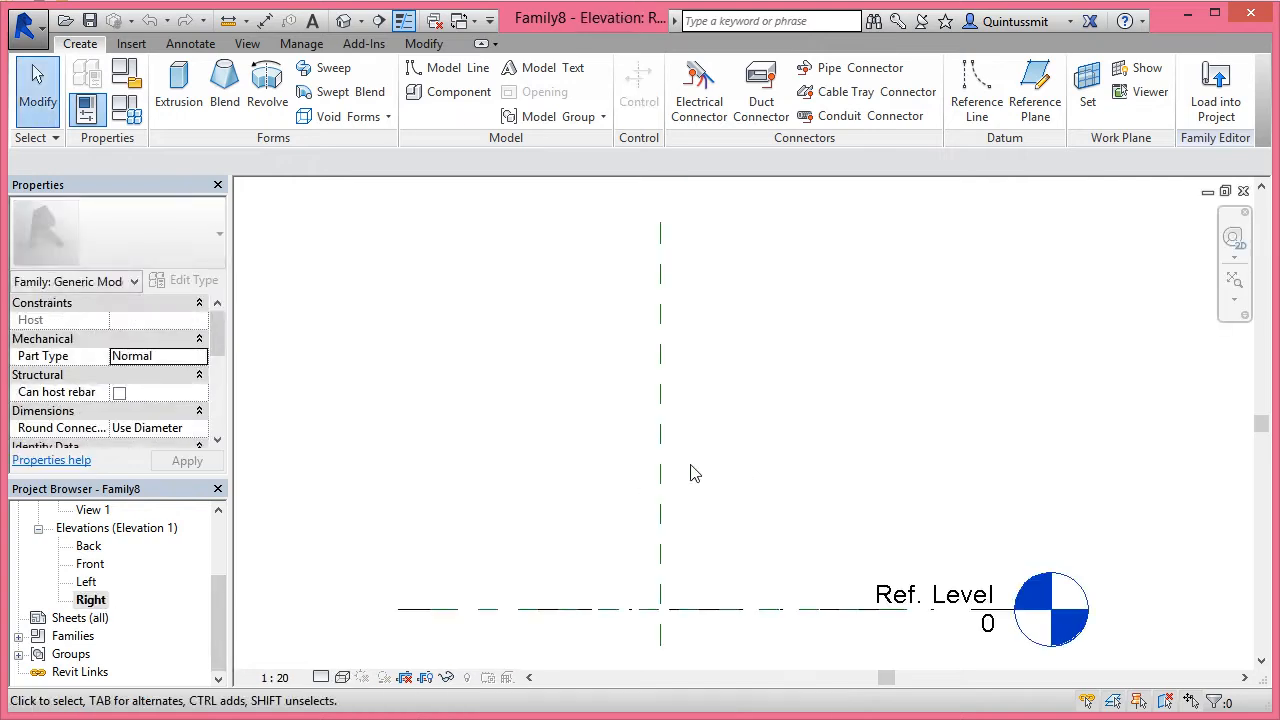
pyautogui.moveTo(683, 519); pyautogui.dragTo(703, 417, button='middle')
pyautogui.scroll(4, 711, 509)
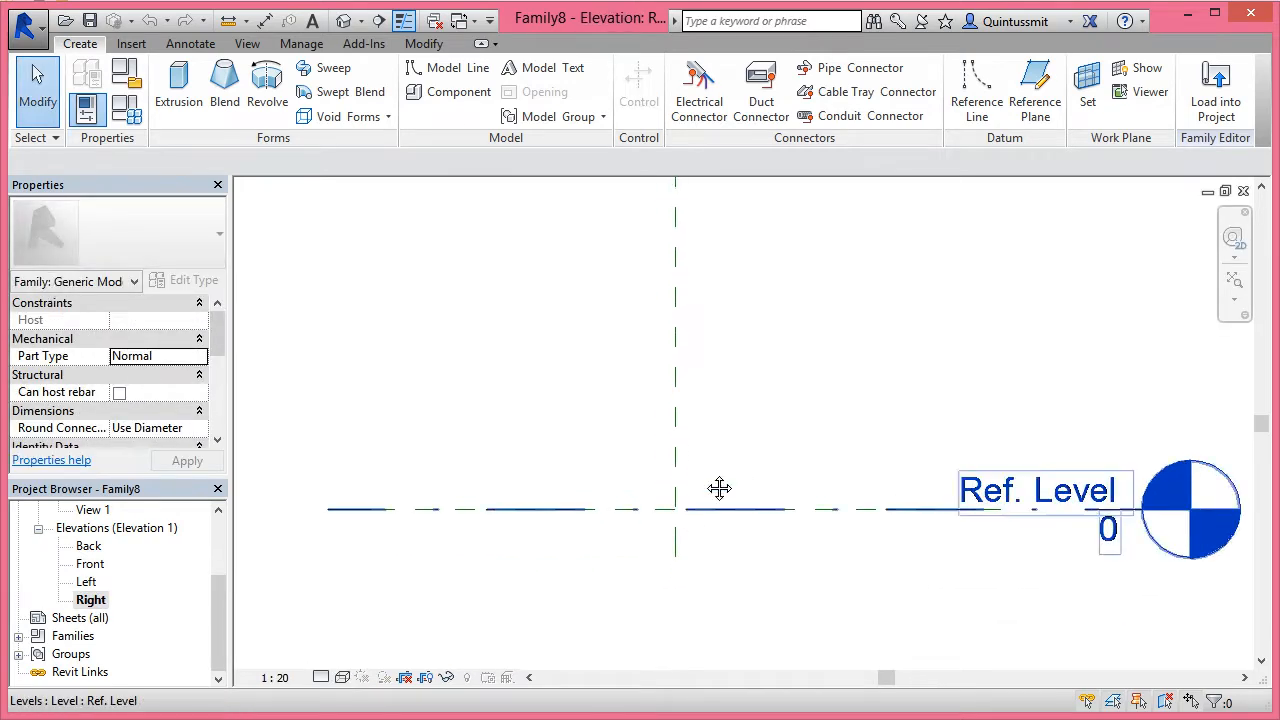
# Start a solid extrusion and sketch a rectangle about 120 by 40 from the reference plane intersection, up and to the left.
pyautogui.click(179, 84)
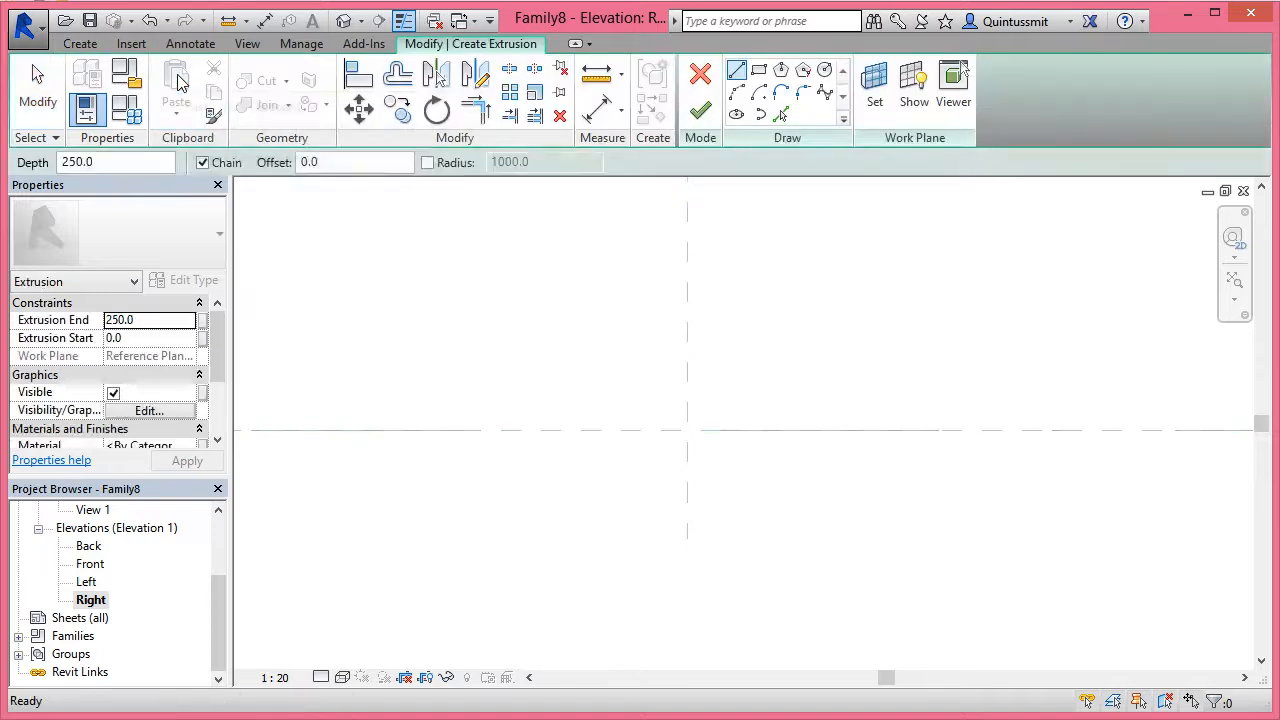
pyautogui.click(758, 72)
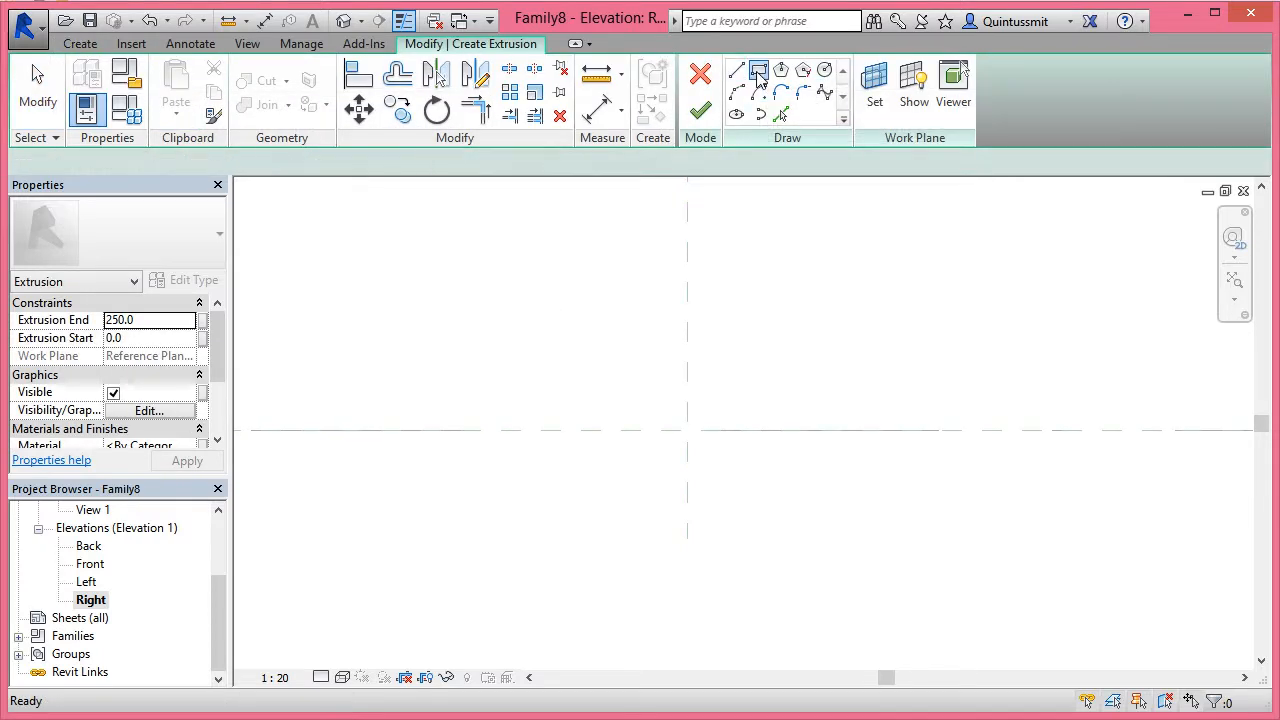
pyautogui.click(683, 429)
pyautogui.click(574, 393)
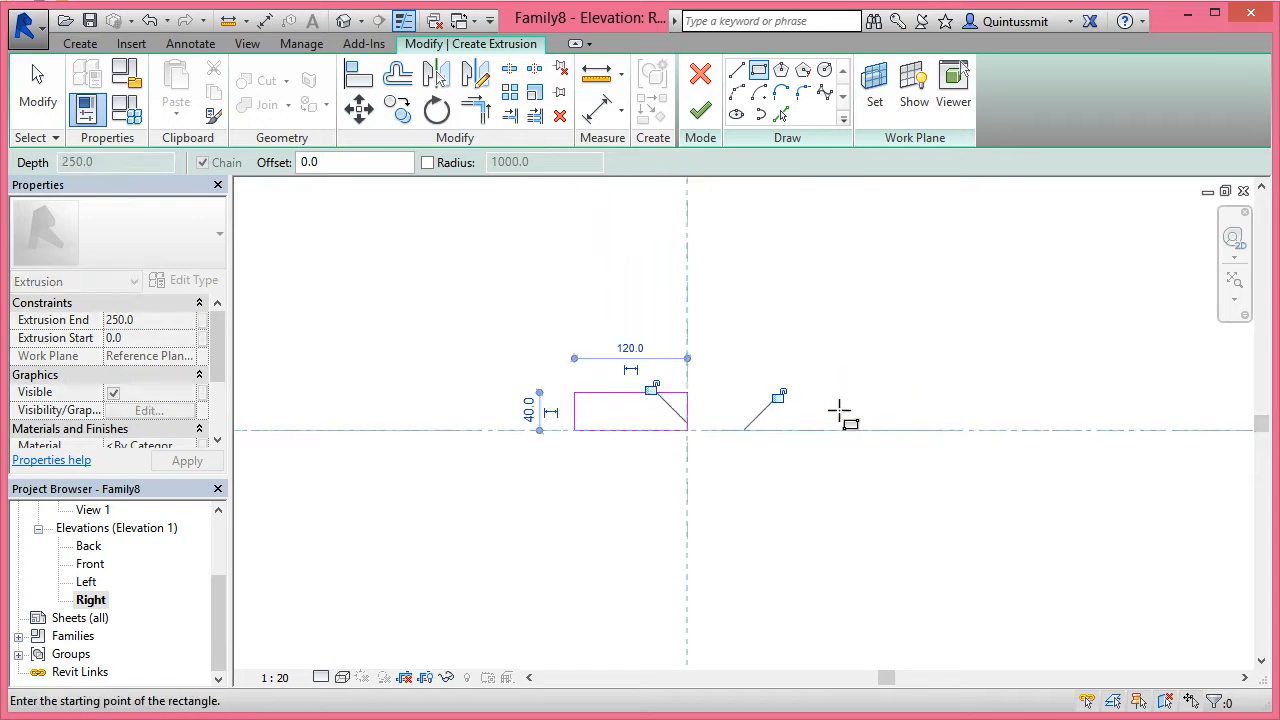
# Set the sketched rectangle's width to 220 and its height to 110.
pyautogui.click(638, 349)
pyautogui.write('220')
pyautogui.press('Return')
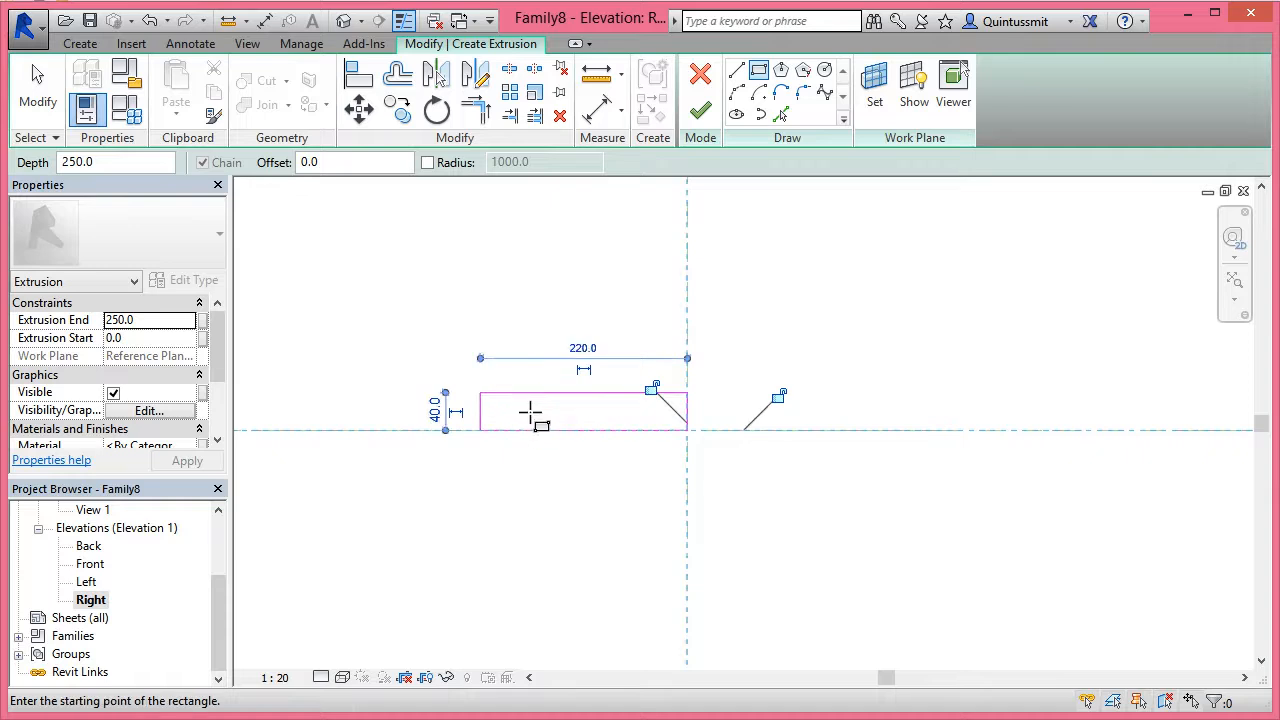
pyautogui.click(437, 411)
pyautogui.write('110')
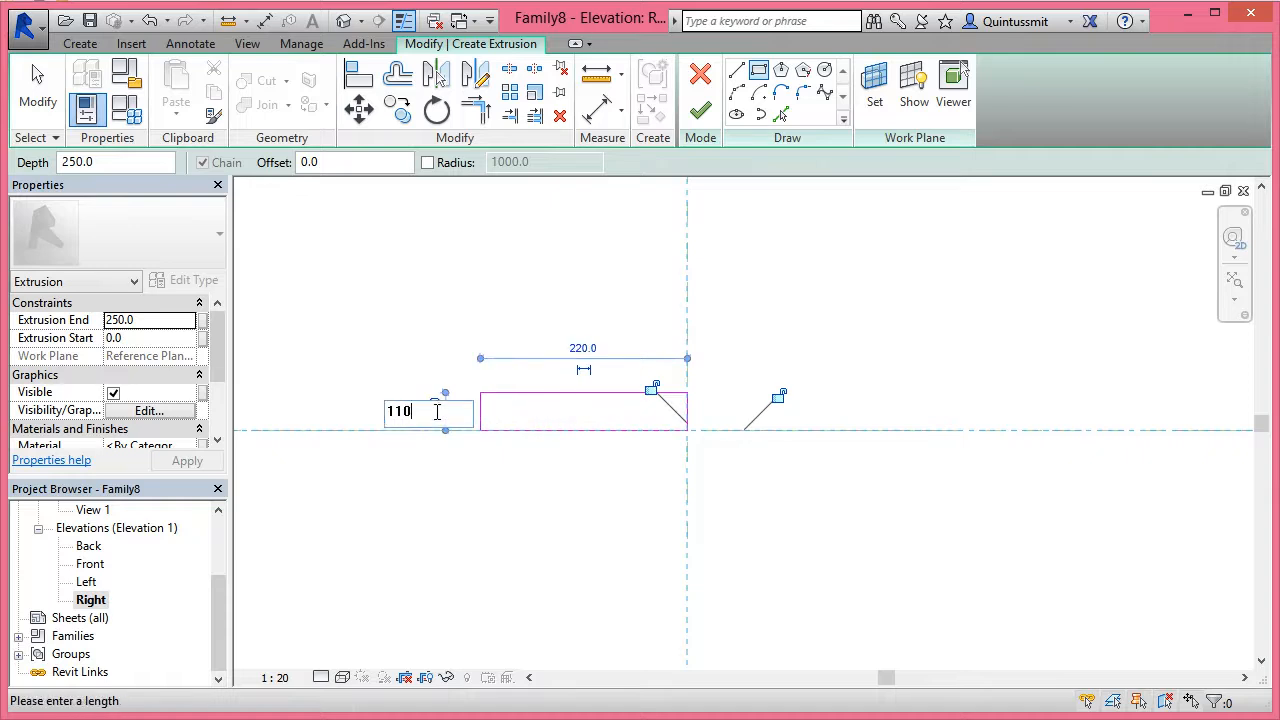
pyautogui.press('Return')
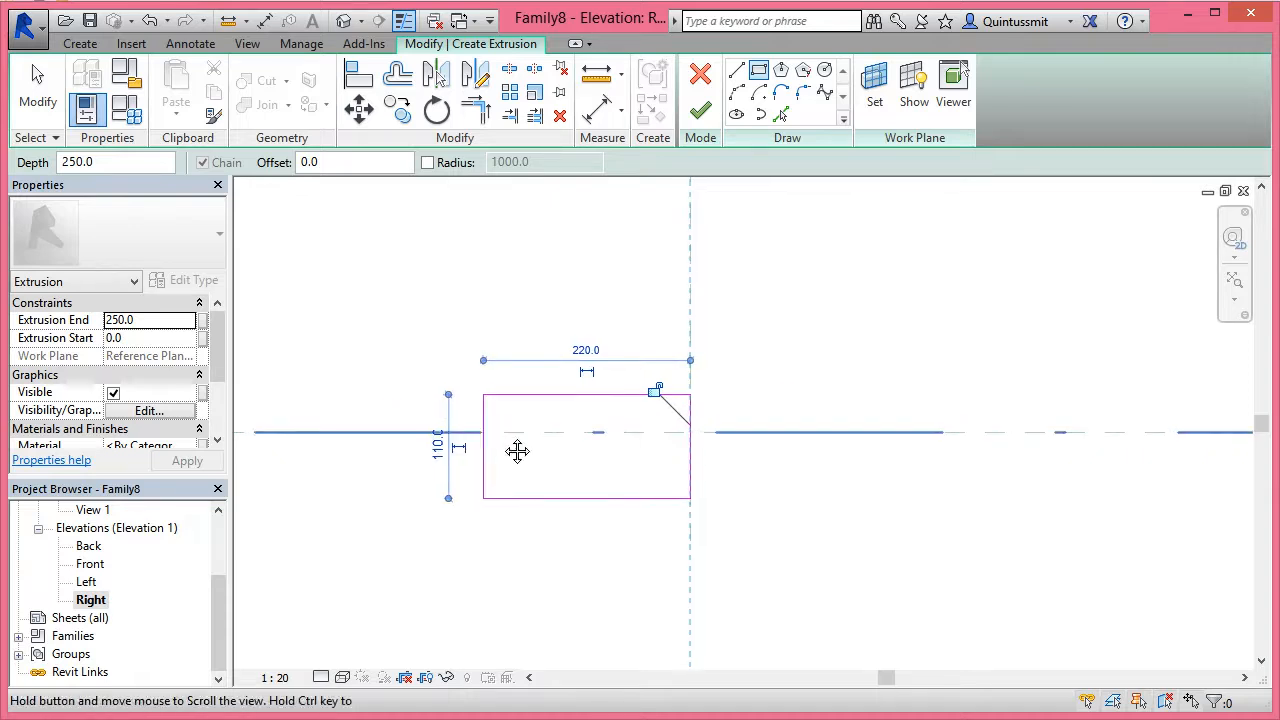
# Set the extrusion depth to 75 and finish the rectangle command.
pyautogui.moveTo(517, 449); pyautogui.dragTo(546, 479, button='middle')
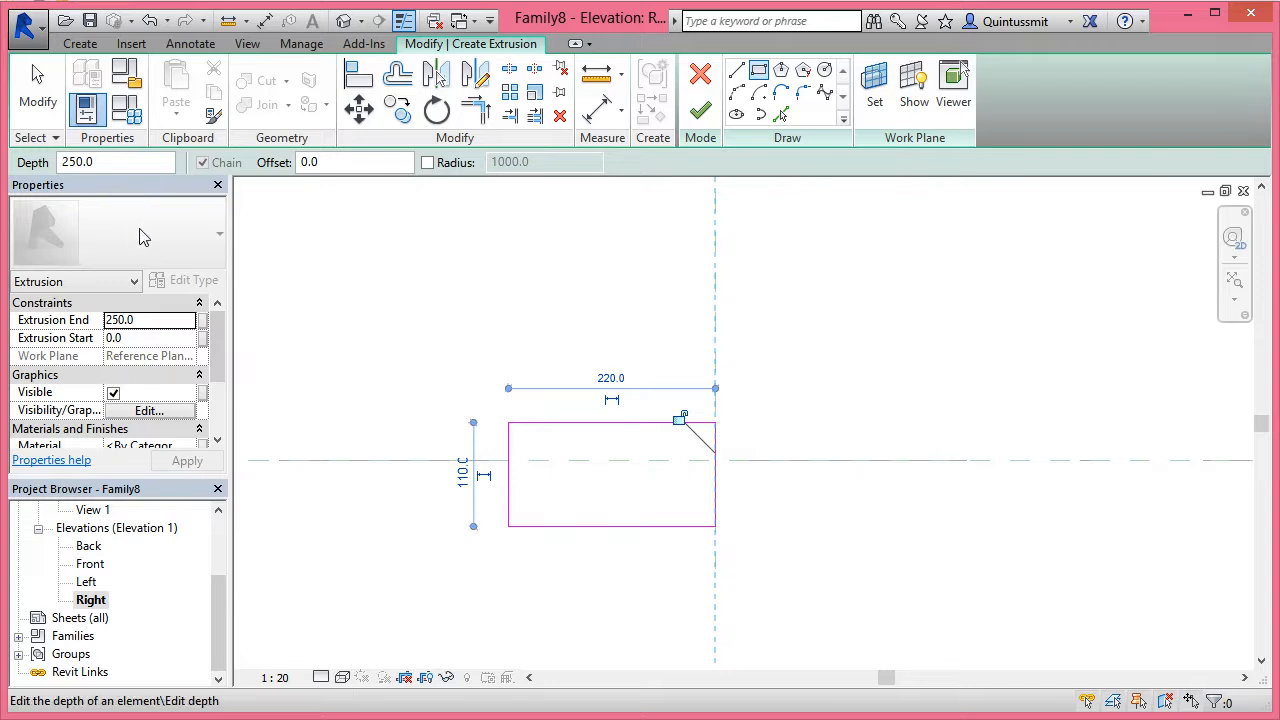
pyautogui.moveTo(111, 166); pyautogui.dragTo(14, 153)
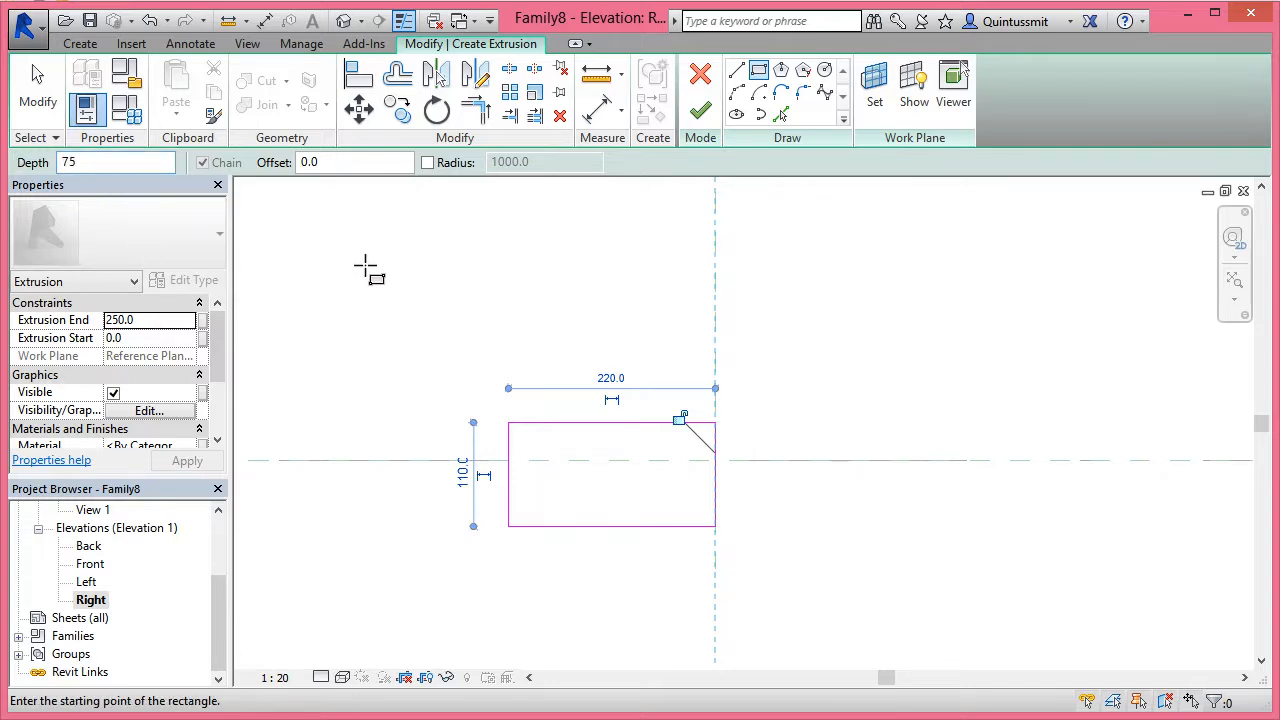
pyautogui.click(38, 88)
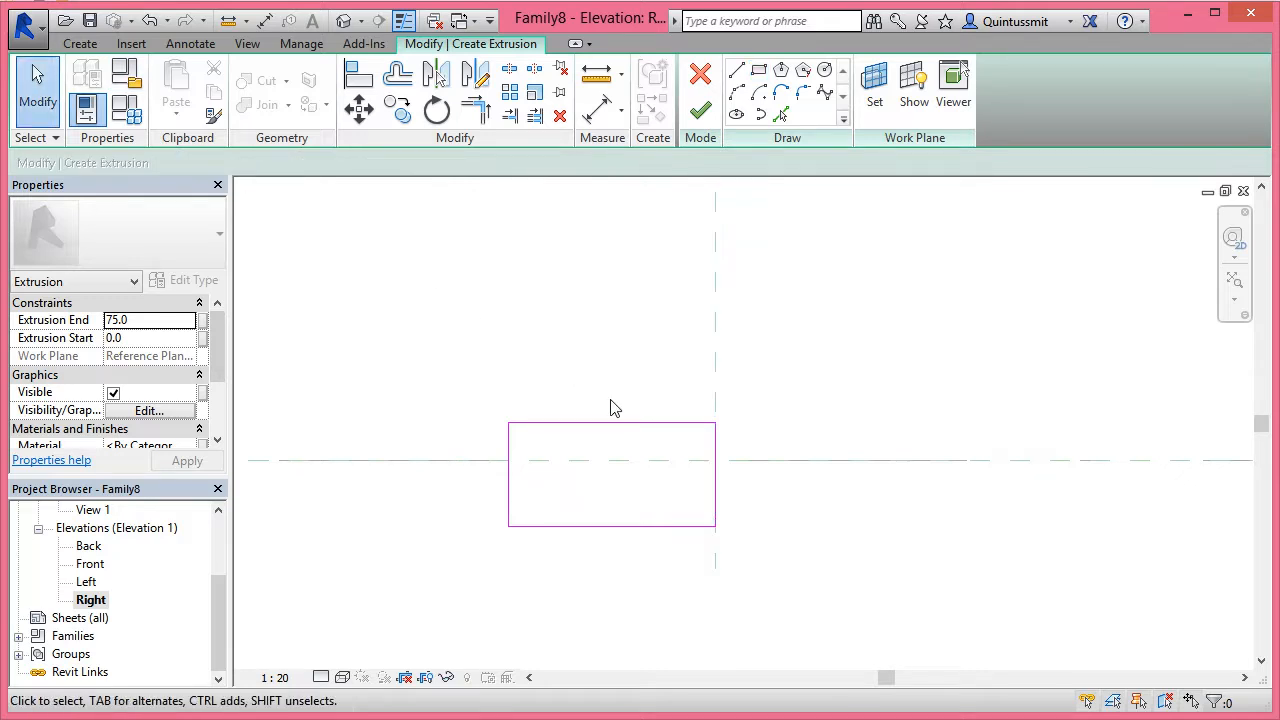
# Rotate the whole rectangle slightly counterclockwise about its upper-right corner.
pyautogui.moveTo(472, 372); pyautogui.dragTo(766, 558)
pyautogui.click(436, 110)
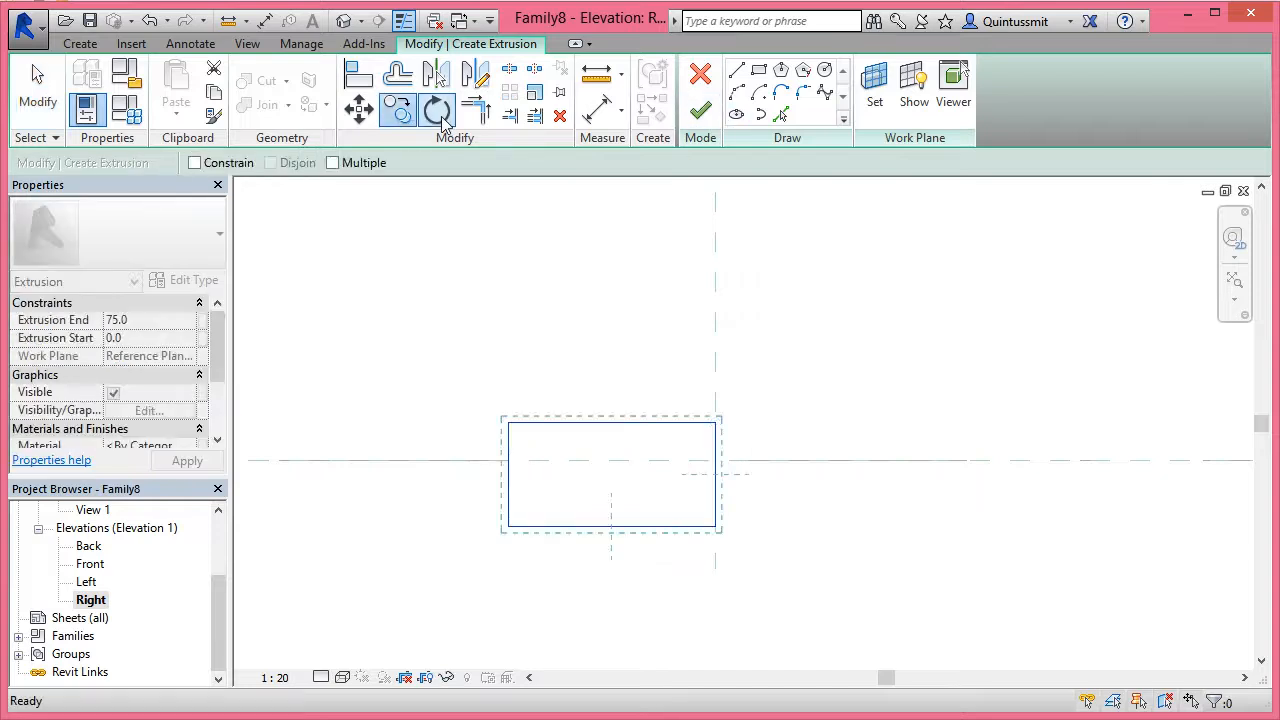
pyautogui.moveTo(611, 474); pyautogui.dragTo(715, 422)
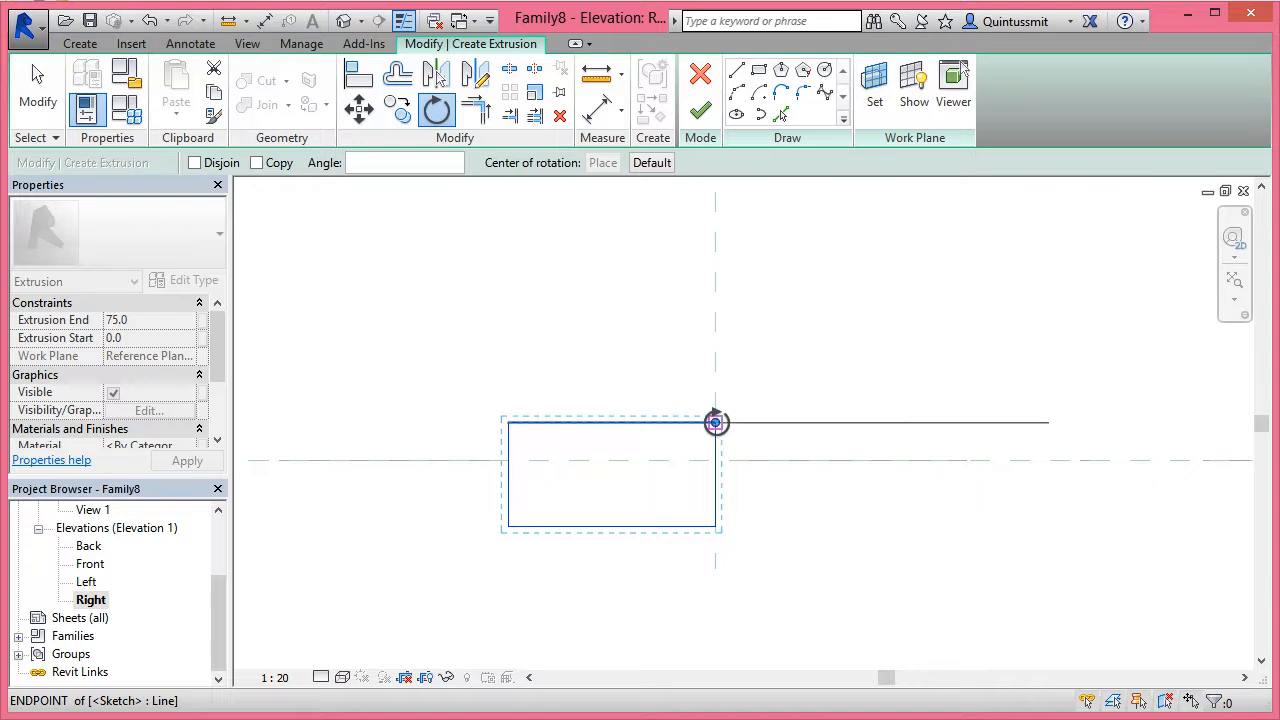
pyautogui.click(774, 423)
pyautogui.click(790, 397)
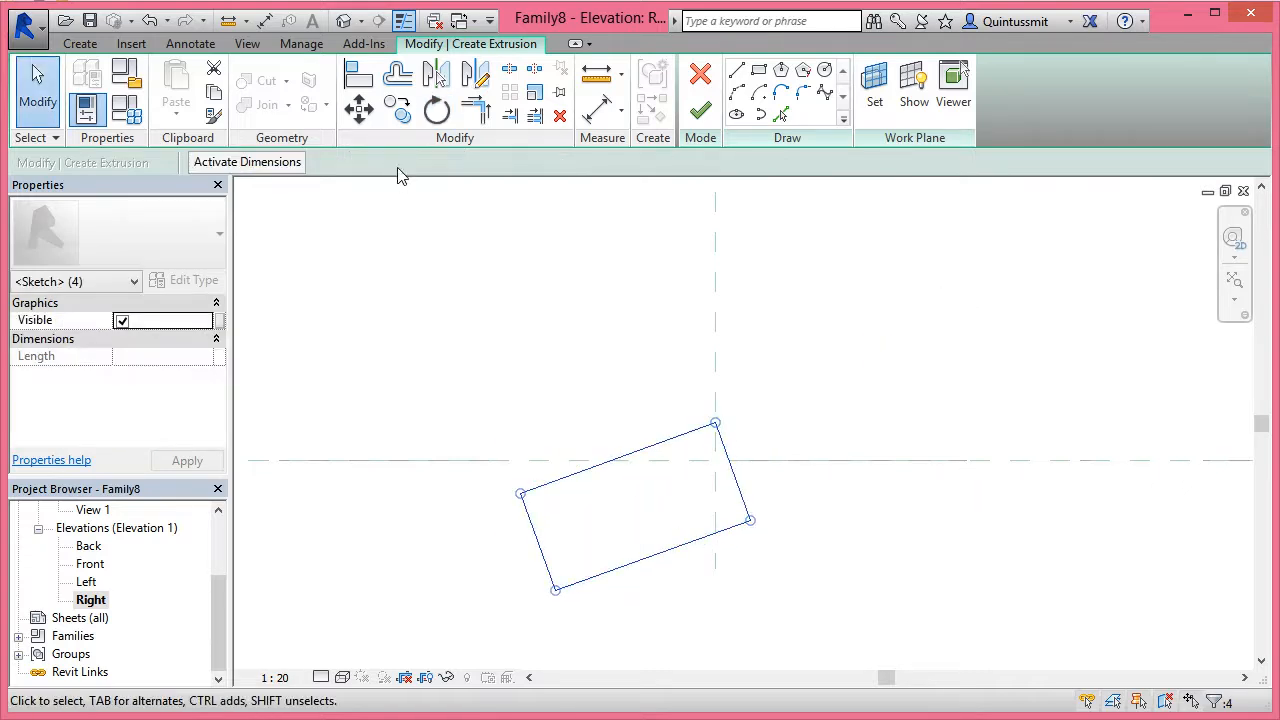
# Move the rotated rectangle so its upper edge passes through the intersection of the reference plane and the Ref. Level line.
pyautogui.click(359, 108)
pyautogui.click(655, 449)
pyautogui.click(715, 460)
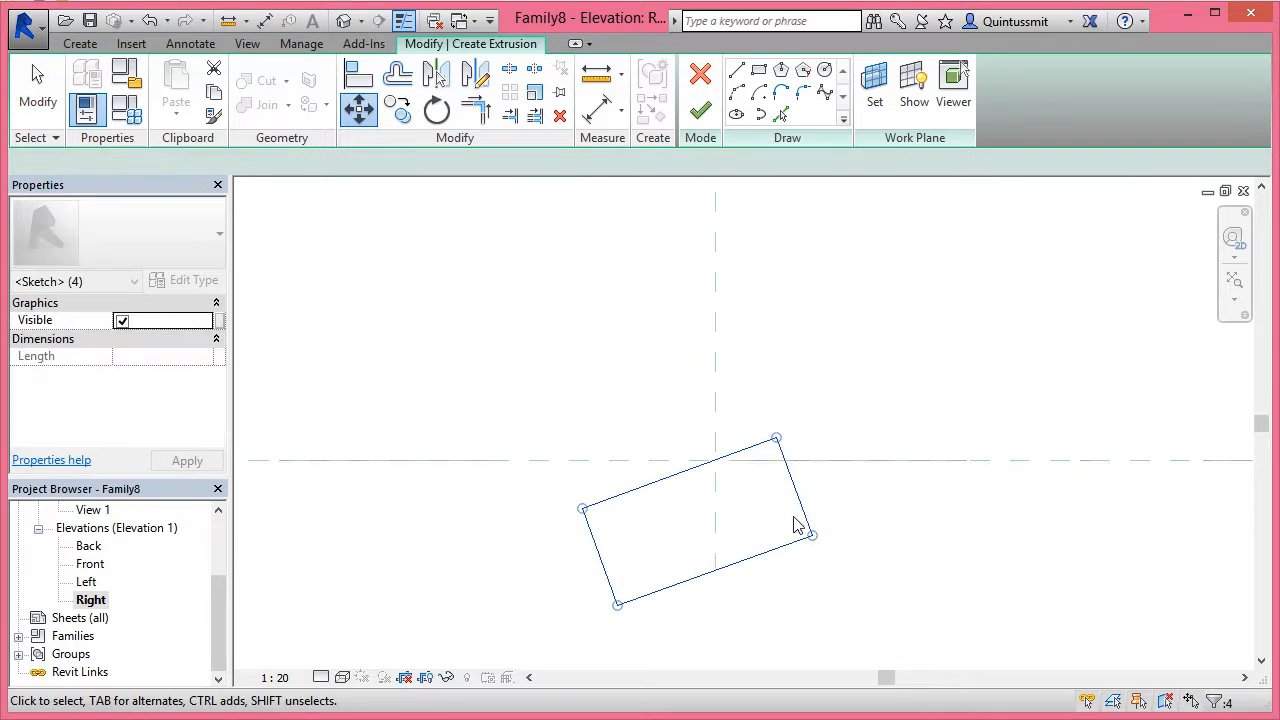
# Relocate both ends of the rectangle's right edge onto the vertical reference plane where it crosses the upper and lower edges.
pyautogui.moveTo(803, 529); pyautogui.dragTo(726, 437, button='middle')
pyautogui.scroll(1, 740, 420)
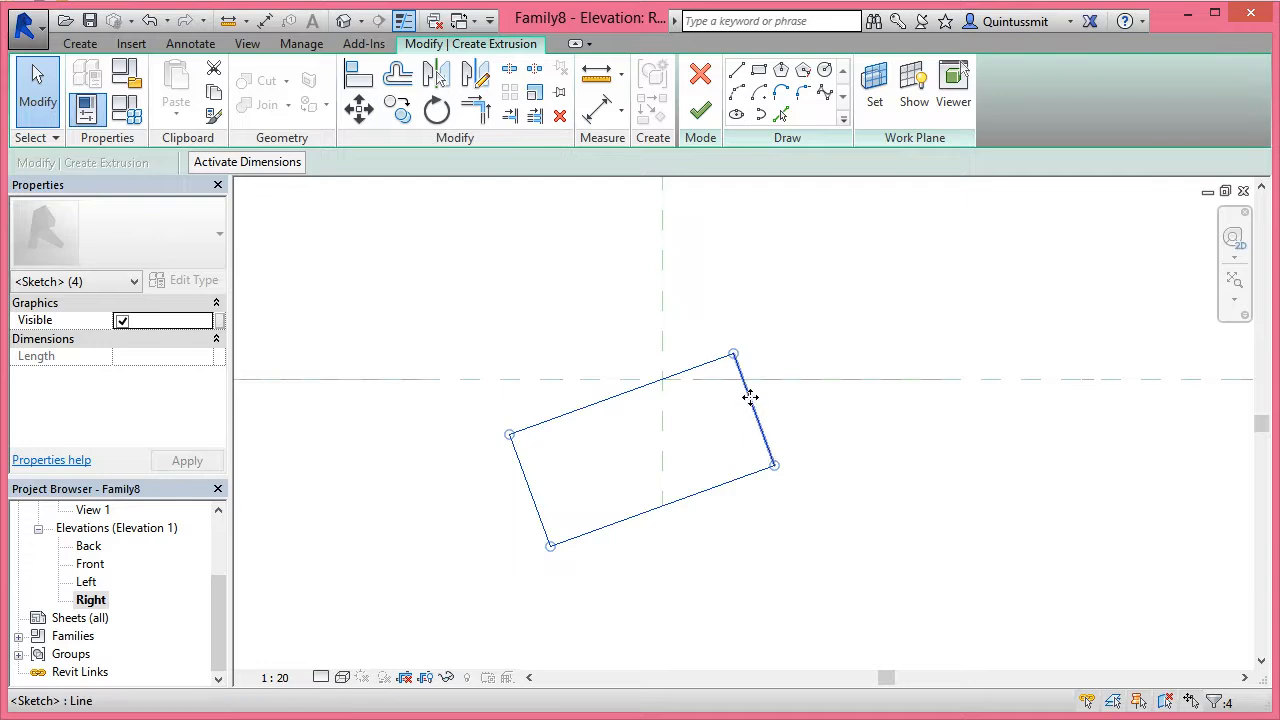
pyautogui.click(750, 400)
pyautogui.moveTo(733, 356); pyautogui.dragTo(662, 380)
pyautogui.moveTo(774, 466); pyautogui.dragTo(662, 506)
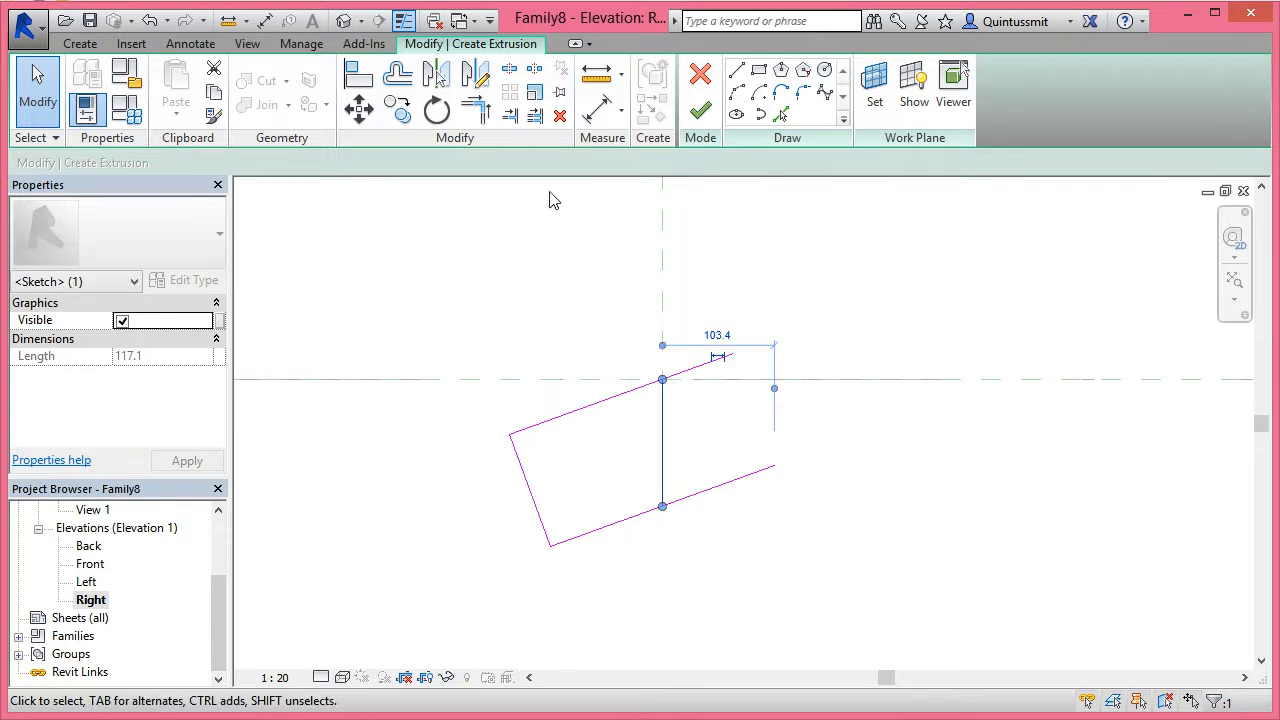
# Trim the upper and lower edges to the vertical line with Trim/Extend to Corner and finish the extrusion.
pyautogui.click(477, 108)
pyautogui.click(663, 437)
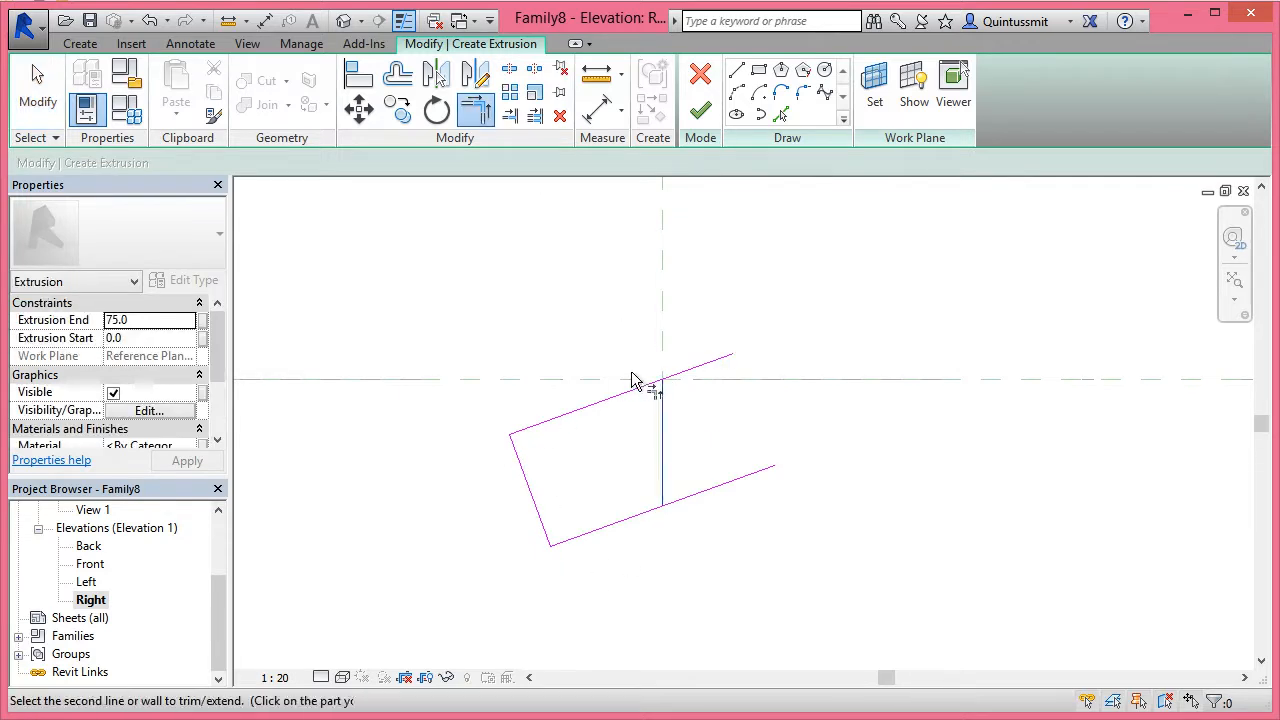
pyautogui.click(634, 392)
pyautogui.click(663, 443)
pyautogui.click(642, 513)
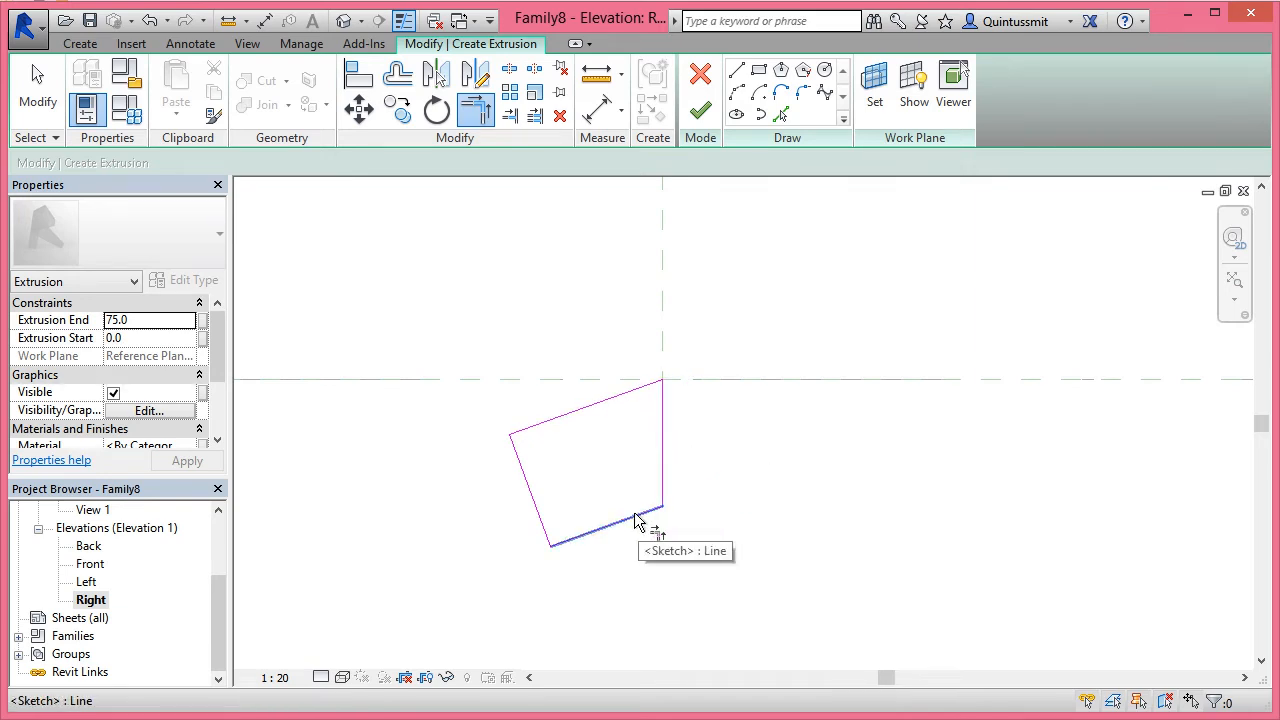
pyautogui.click(702, 112)
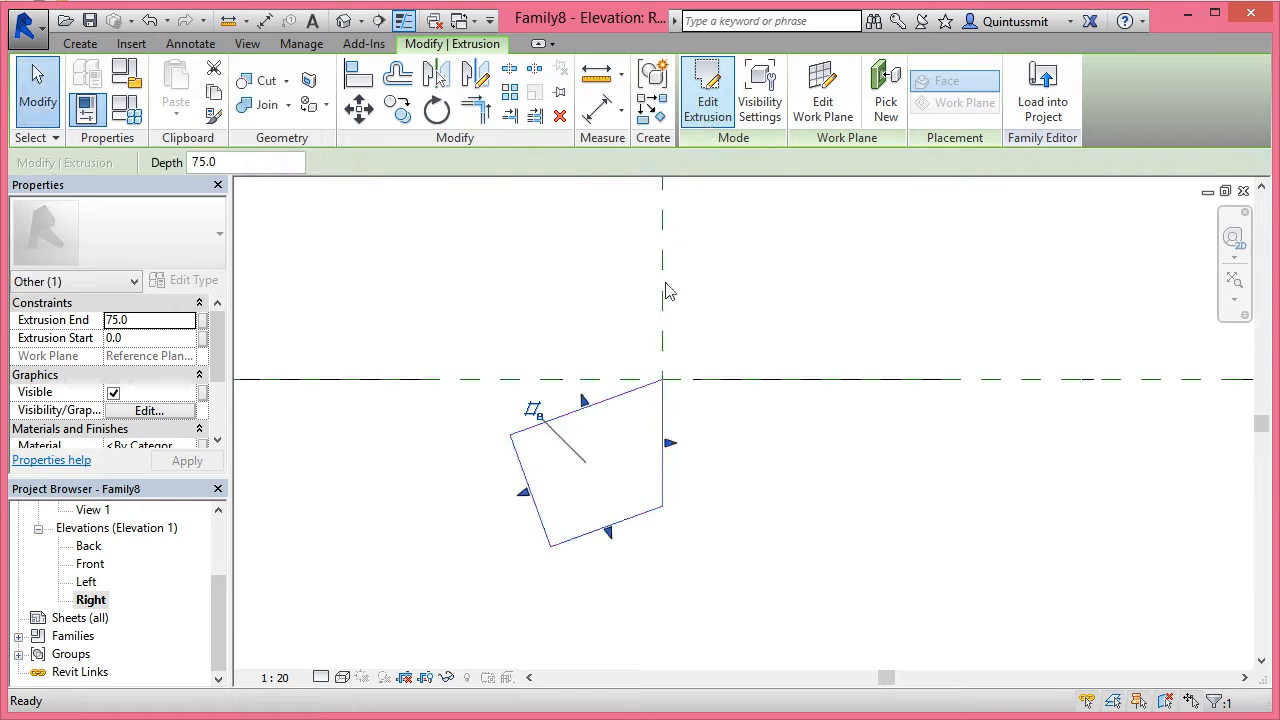
# In the Ref. Level floor plan, center the extrusion on the vertical reference plane with Extrusion End 37.5 and Extrusion Start -37.5.
pyautogui.moveTo(219, 597); pyautogui.dragTo(219, 530)
pyautogui.doubleClick(91, 547)
pyautogui.scroll(5, 680, 445)
pyautogui.scroll(3, 693, 475)
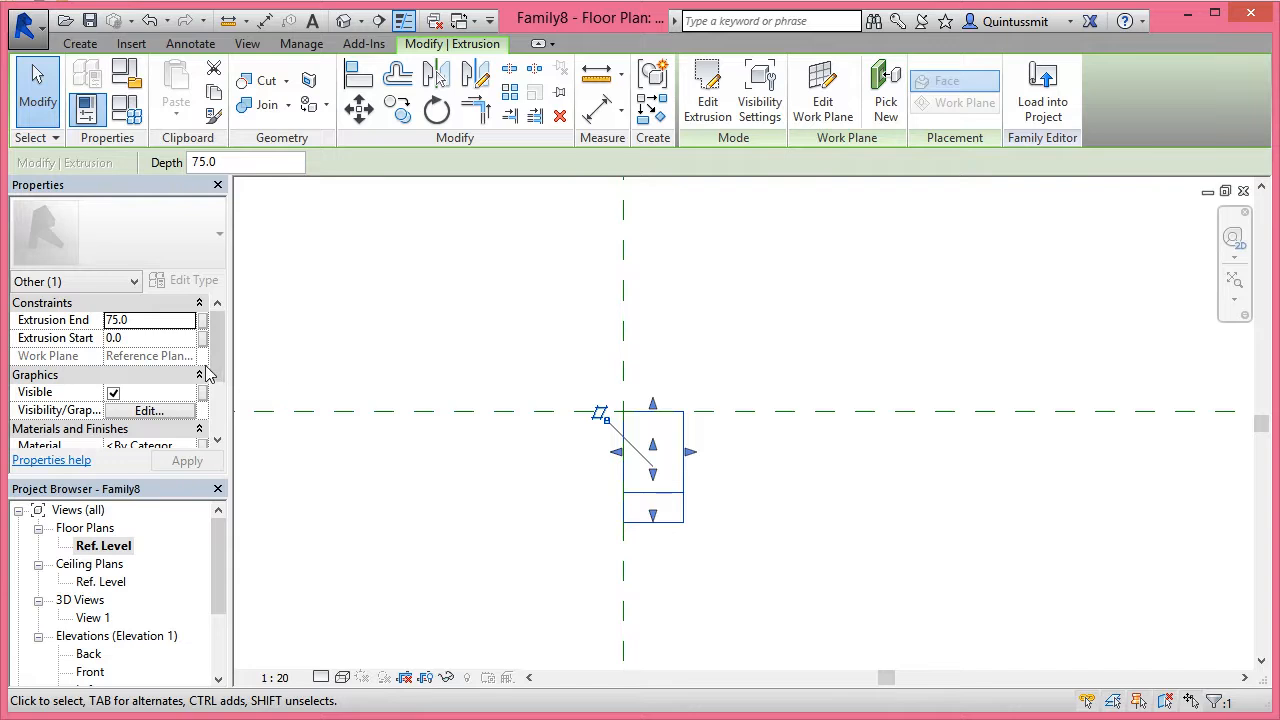
pyautogui.click(150, 319)
pyautogui.write('37.')
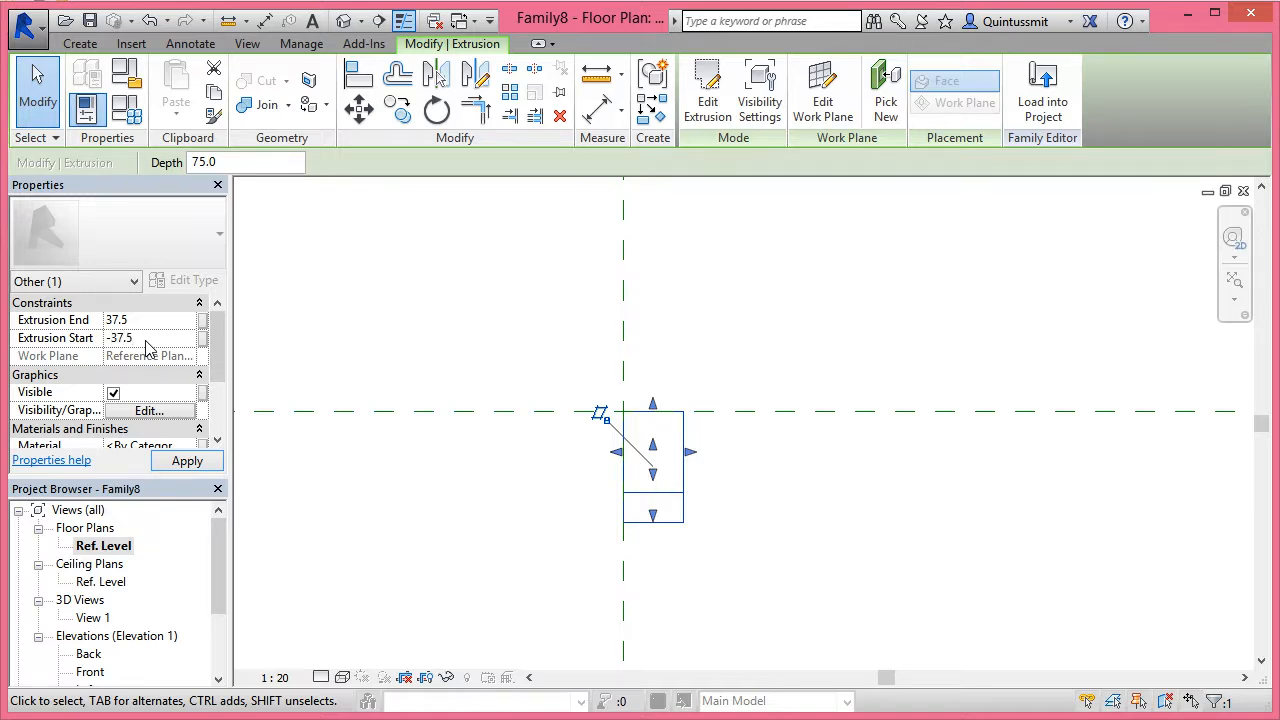
pyautogui.click(187, 460)
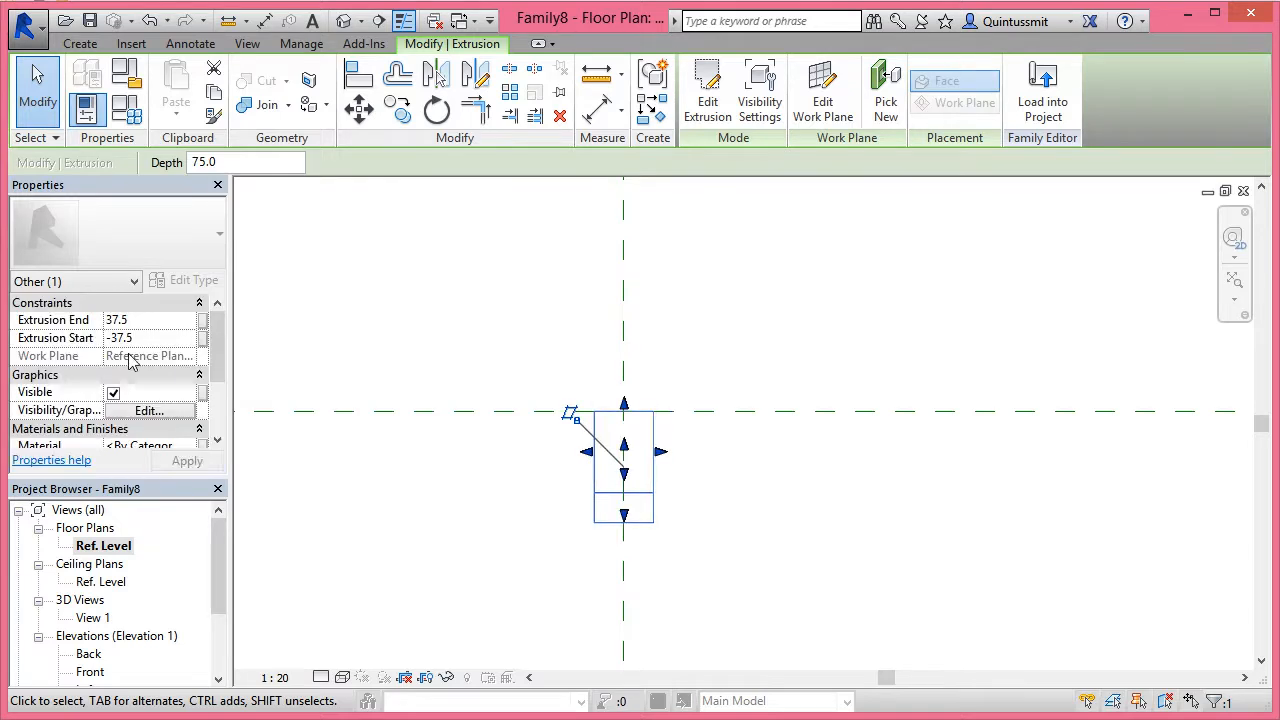
pyautogui.click(152, 321)
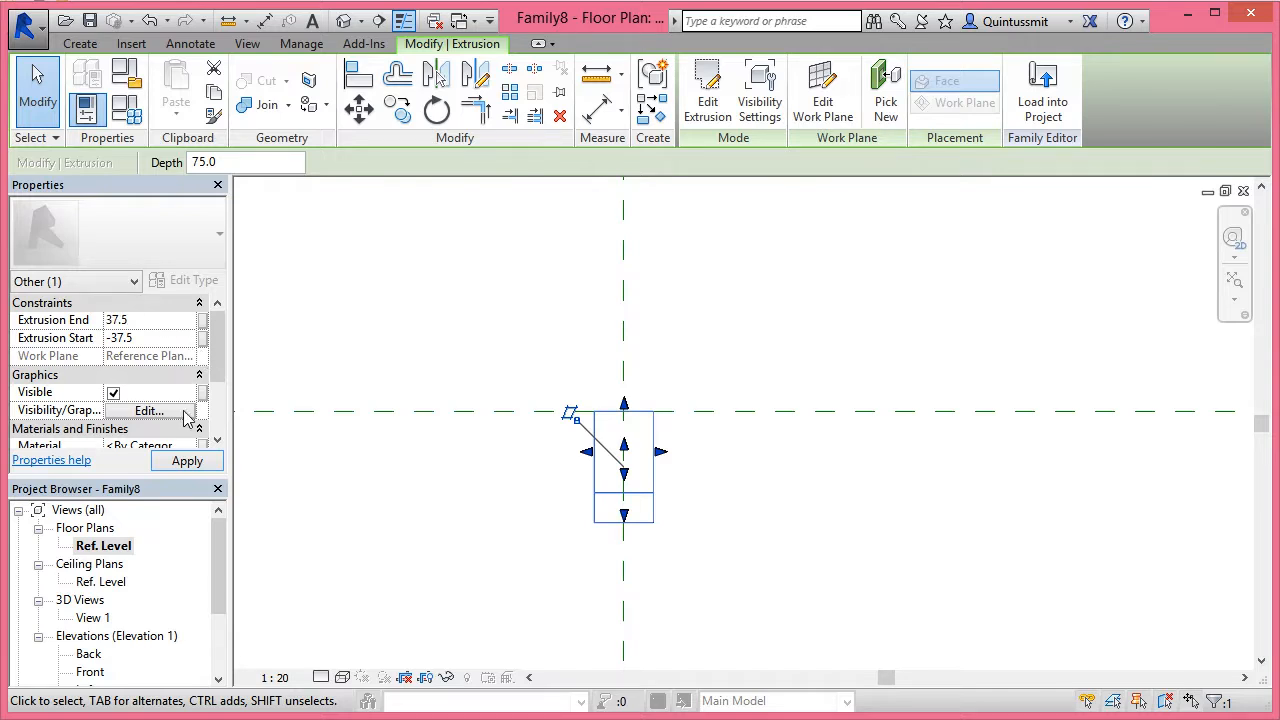
pyautogui.click(577, 489)
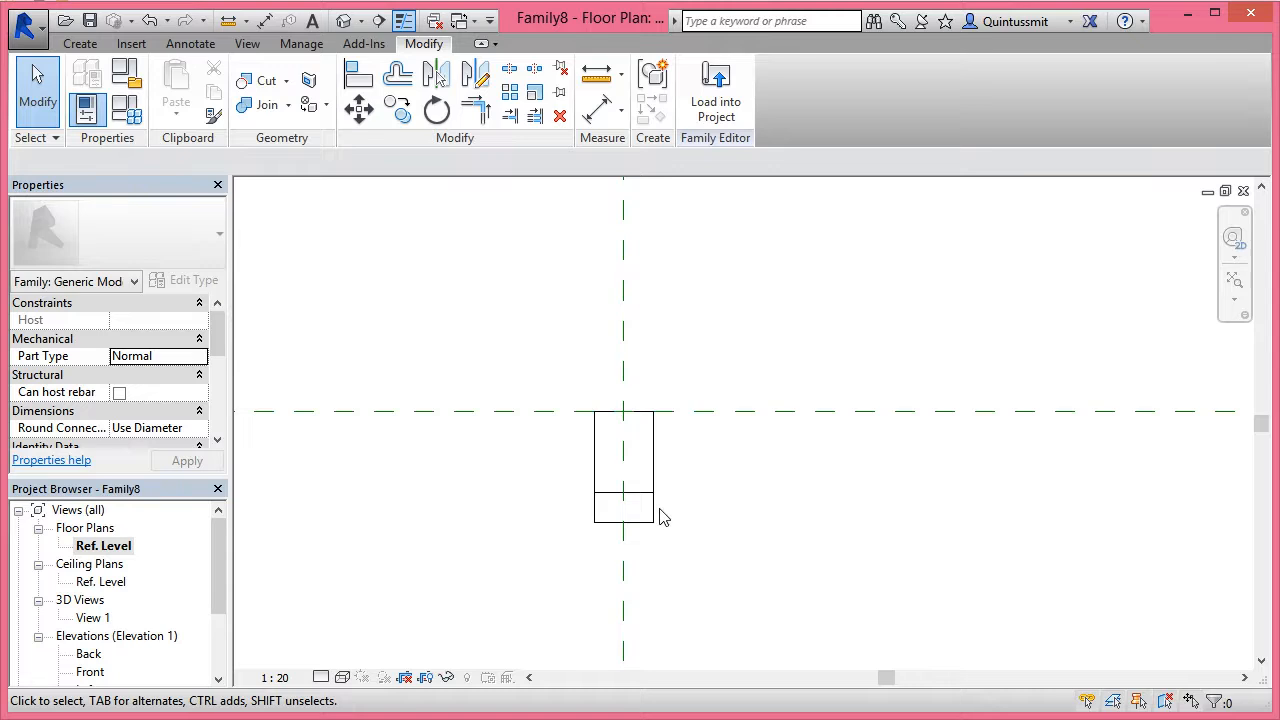
# Return to the Right elevation and start a second solid extrusion.
pyautogui.moveTo(657, 514); pyautogui.dragTo(631, 498, button='middle')
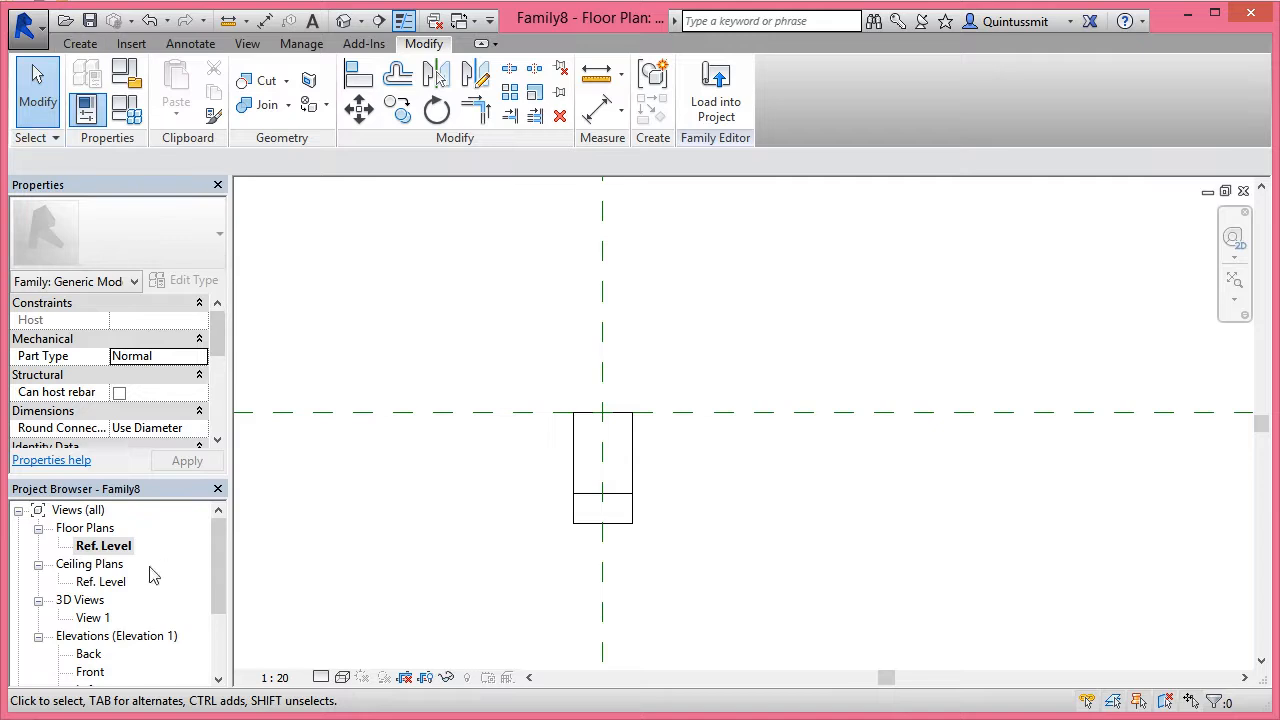
pyautogui.moveTo(220, 574); pyautogui.dragTo(223, 612)
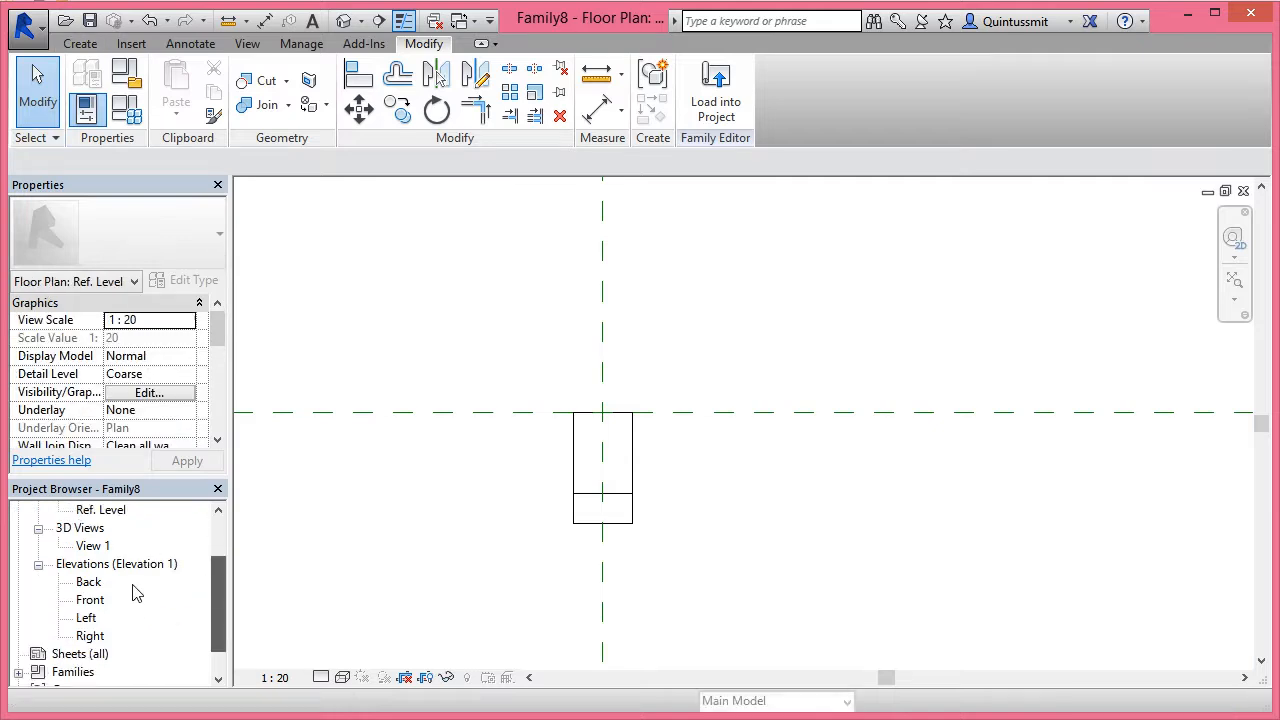
pyautogui.doubleClick(91, 638)
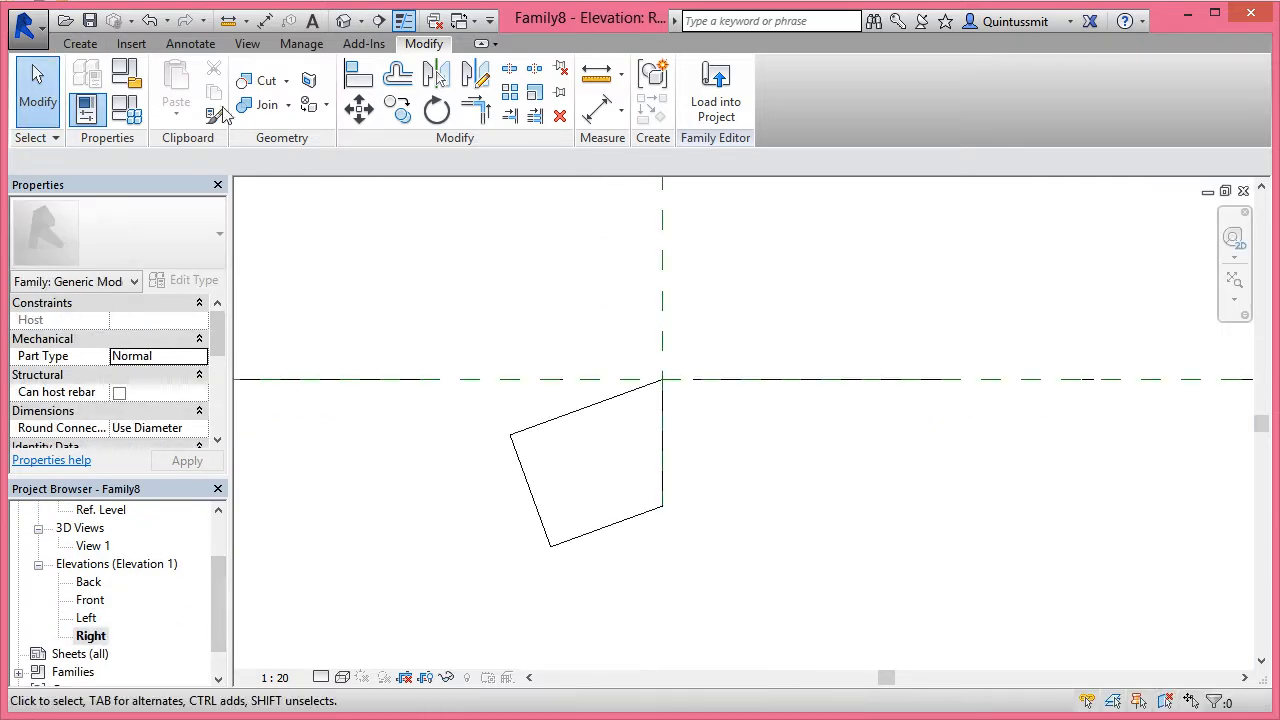
pyautogui.click(80, 44)
pyautogui.click(177, 90)
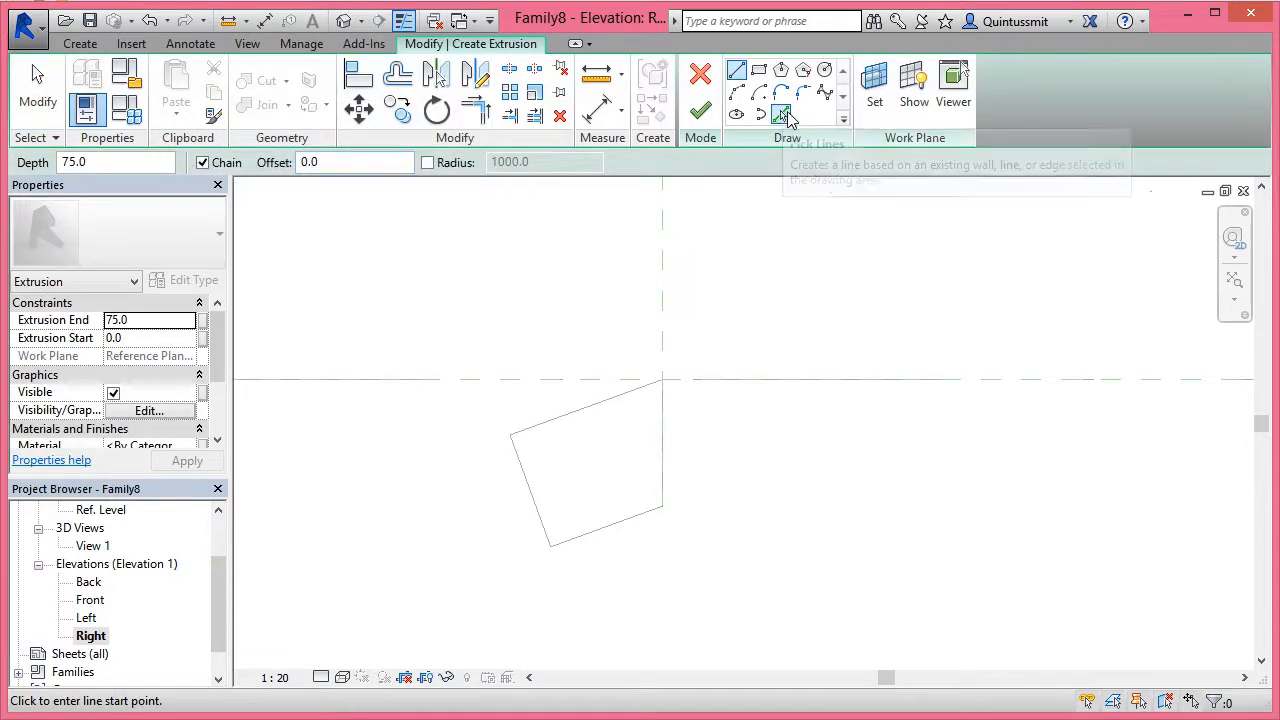
# Create sketch lines offset 10 inward from the upper, left and lower edges of the existing extrusion using Pick Lines.
pyautogui.click(782, 115)
pyautogui.moveTo(277, 162); pyautogui.dragTo(243, 161)
pyautogui.write('1')
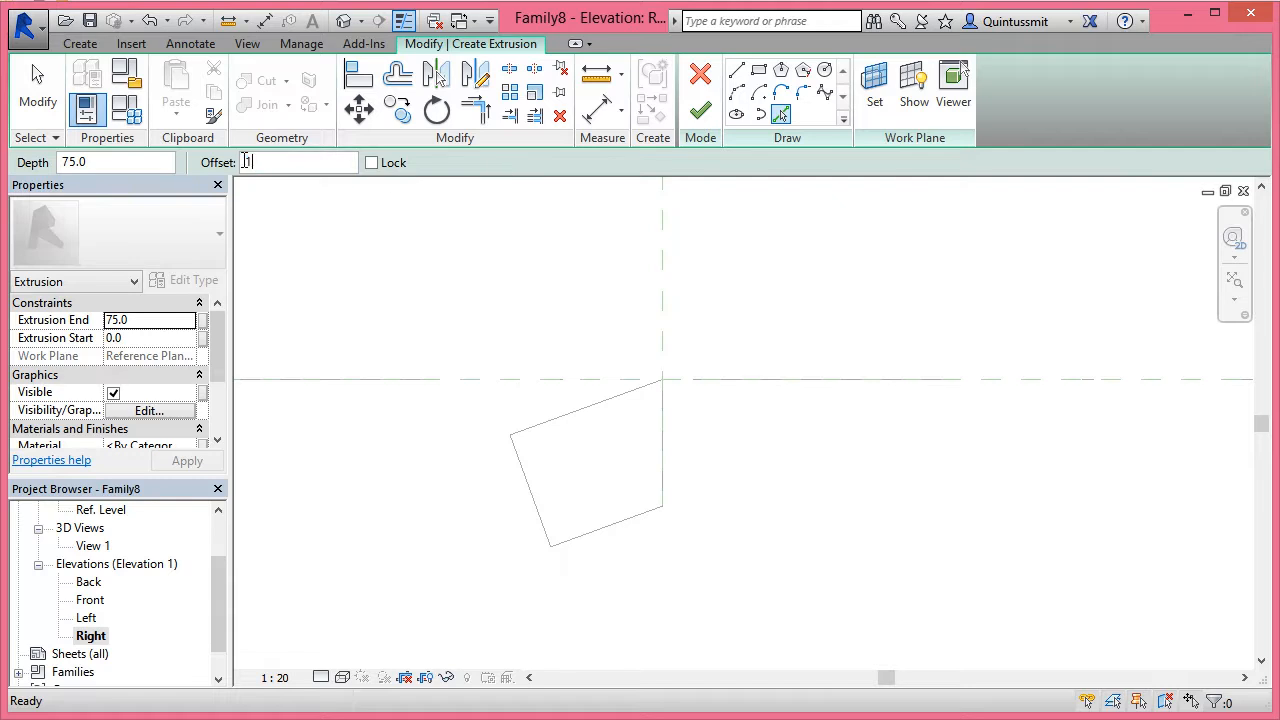
pyautogui.click(574, 418)
pyautogui.click(531, 487)
pyautogui.click(603, 530)
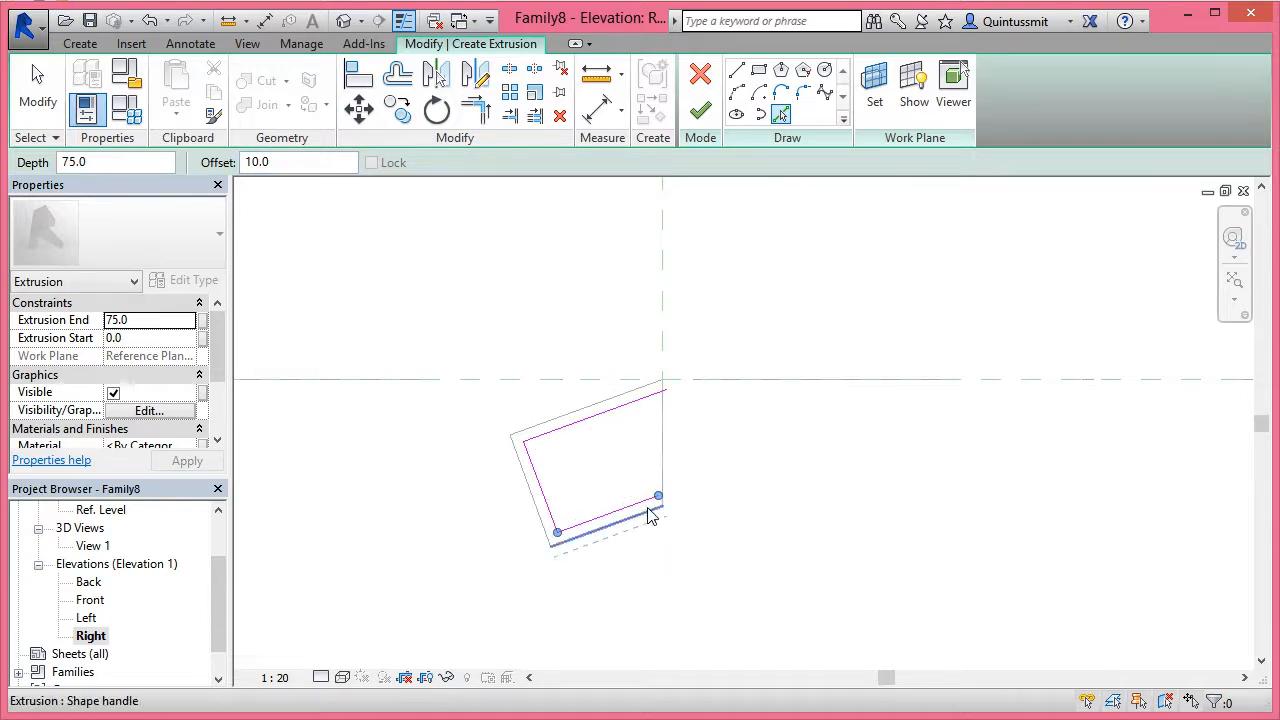
# Draw a vertical sketch line with offset 0 along the reference plane, spanning from the upper inset line to the lower one.
pyautogui.click(736, 70)
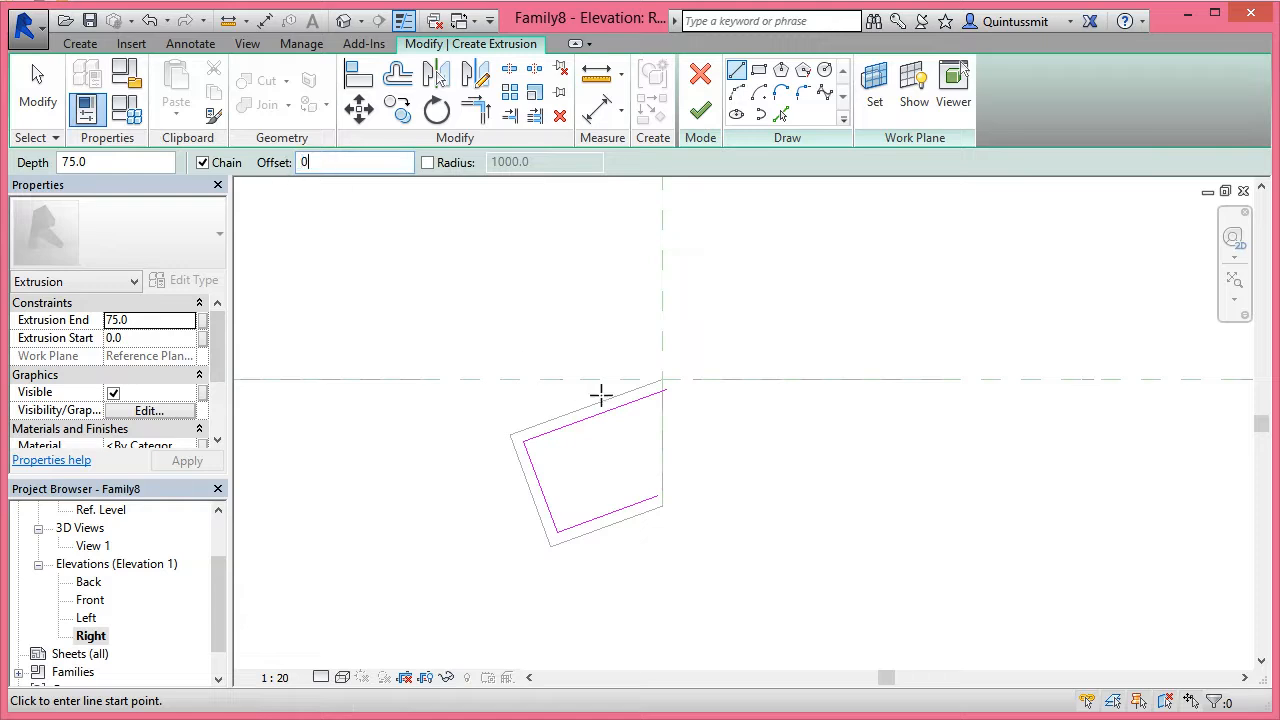
pyautogui.scroll(3, 626, 400)
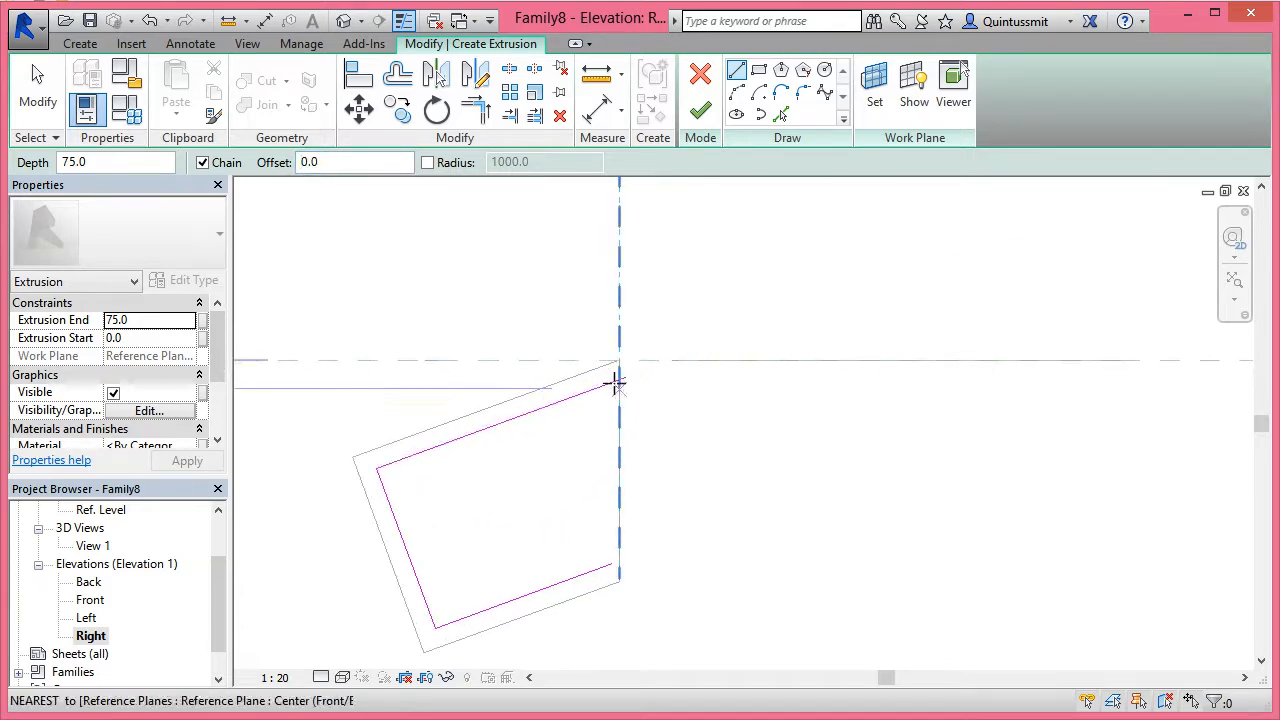
pyautogui.click(618, 379)
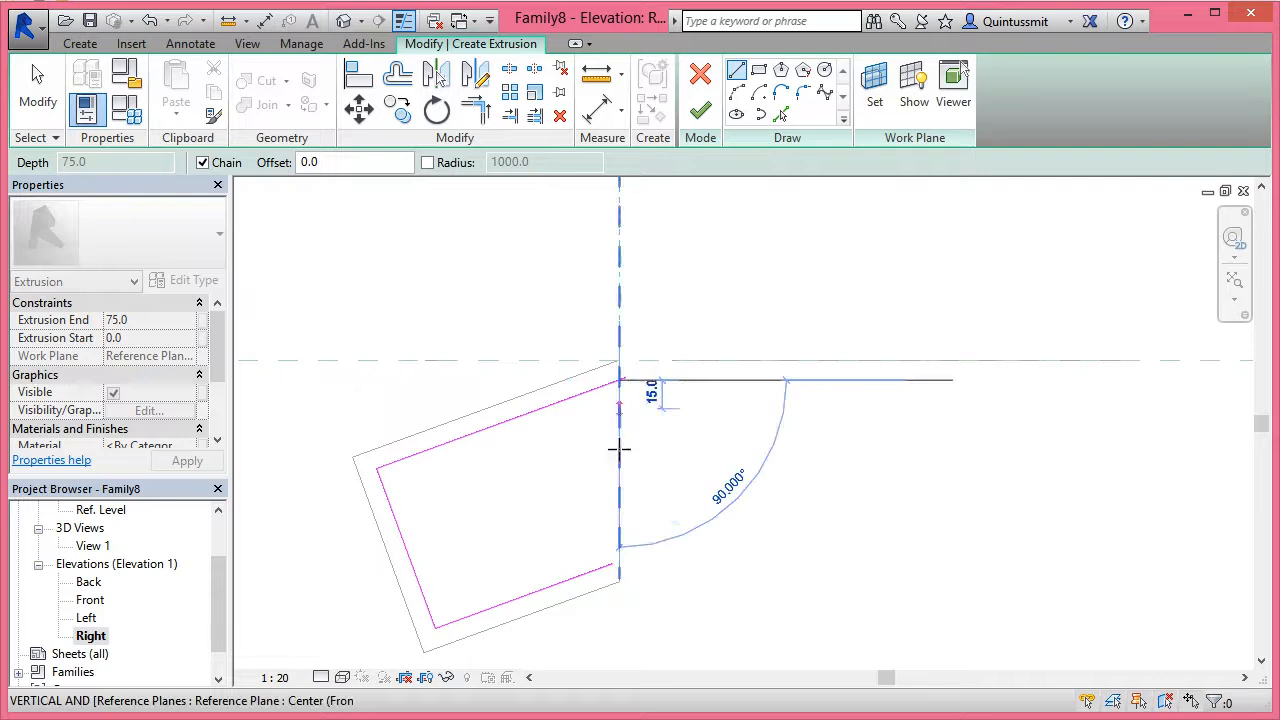
pyautogui.click(619, 557)
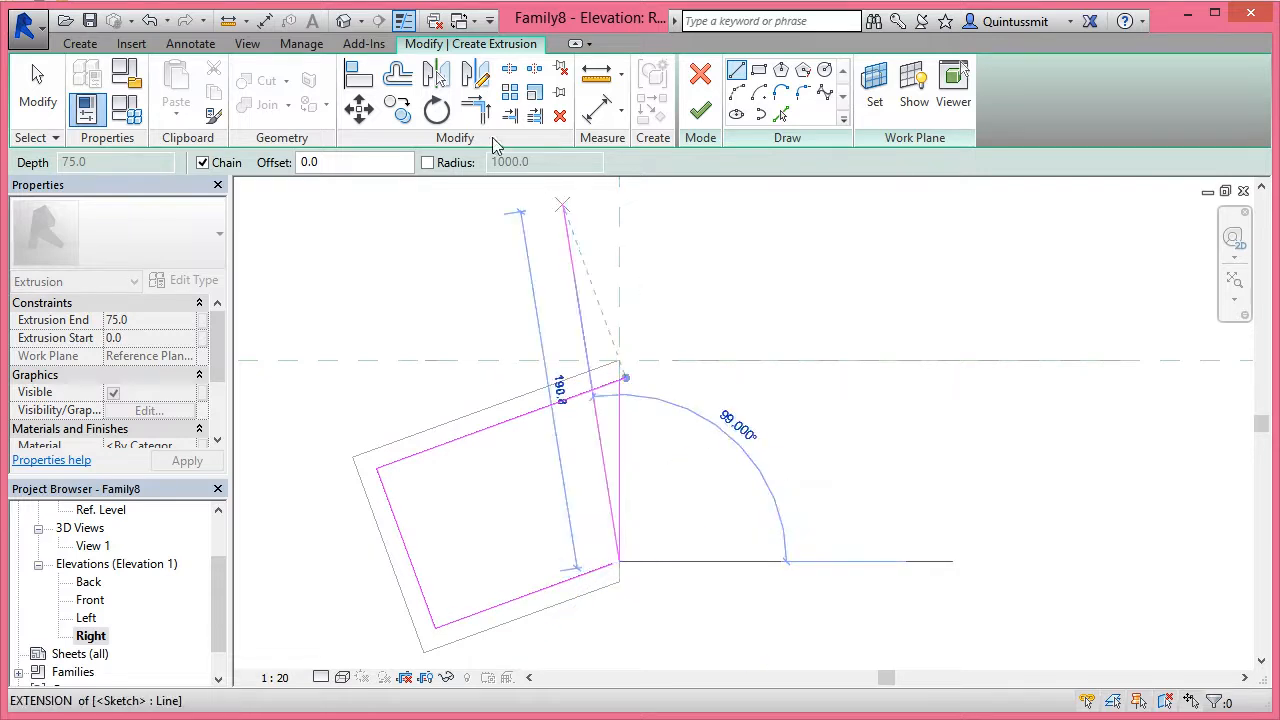
# Trim the upper and lower inset lines to the vertical line with Trim/Extend to Corner and finish the extrusion.
pyautogui.click(476, 110)
pyautogui.click(621, 432)
pyautogui.click(591, 387)
pyautogui.click(618, 408)
pyautogui.click(600, 566)
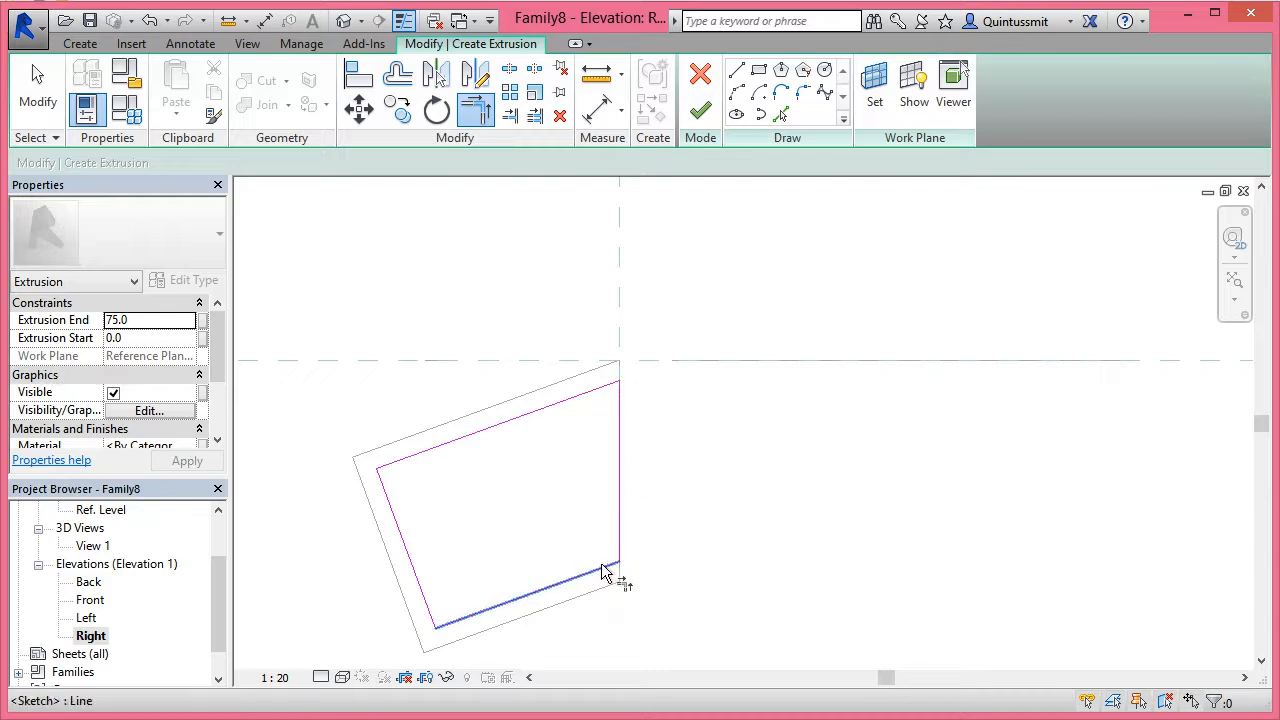
pyautogui.moveTo(546, 540); pyautogui.dragTo(591, 489, button='middle')
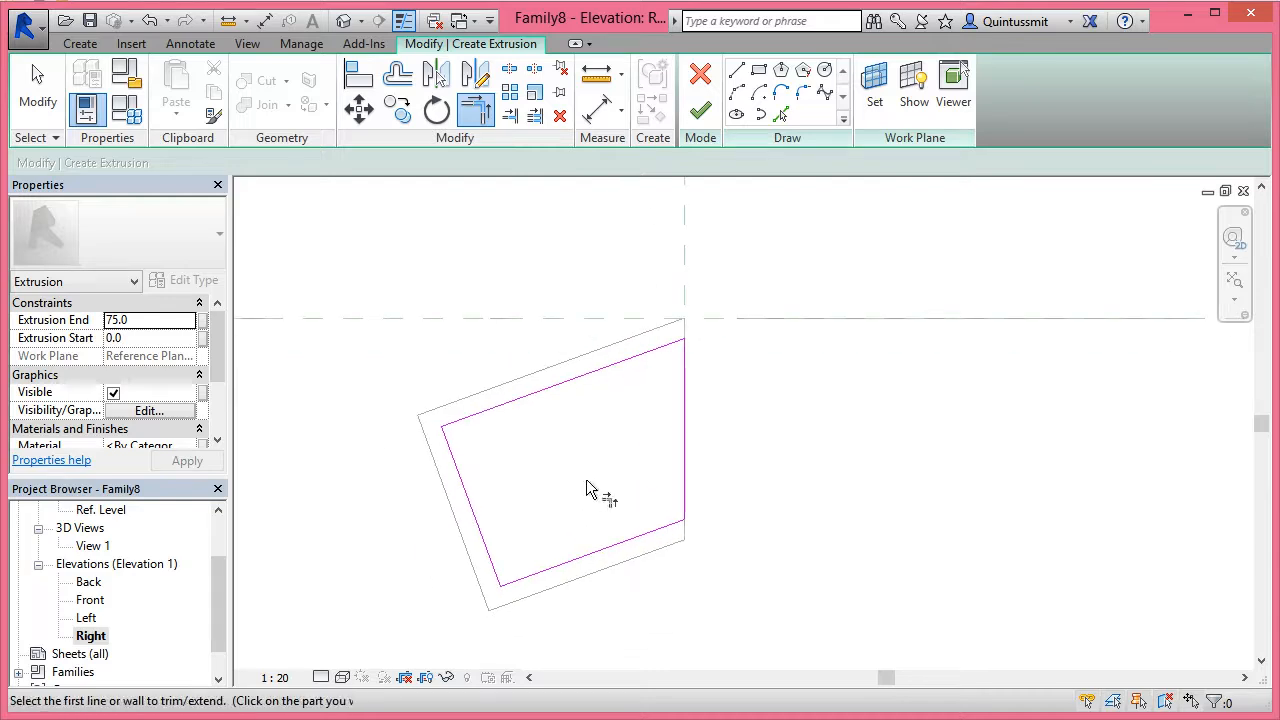
pyautogui.click(699, 114)
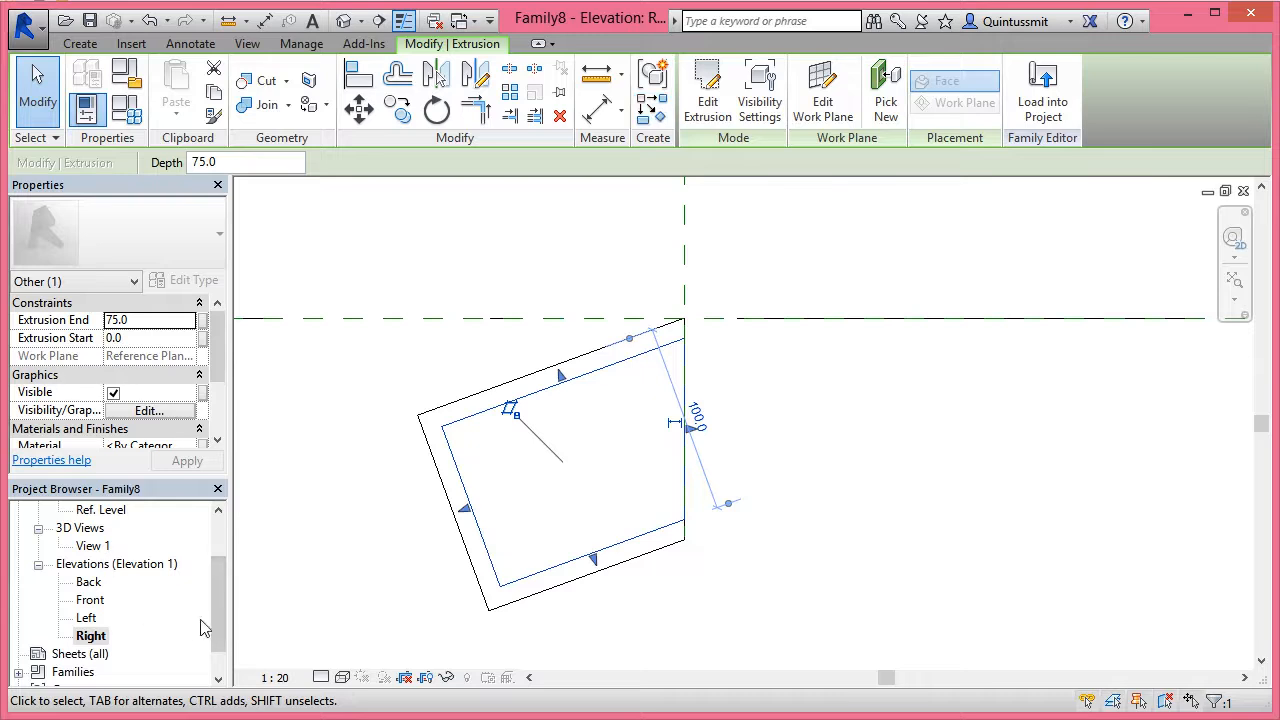
# In the Ref. Level floor plan, place the inset extrusion against the body's side face with Extrusion Start 37.5 and Extrusion End 47.5.
pyautogui.scroll(3, 216, 591)
pyautogui.doubleClick(100, 546)
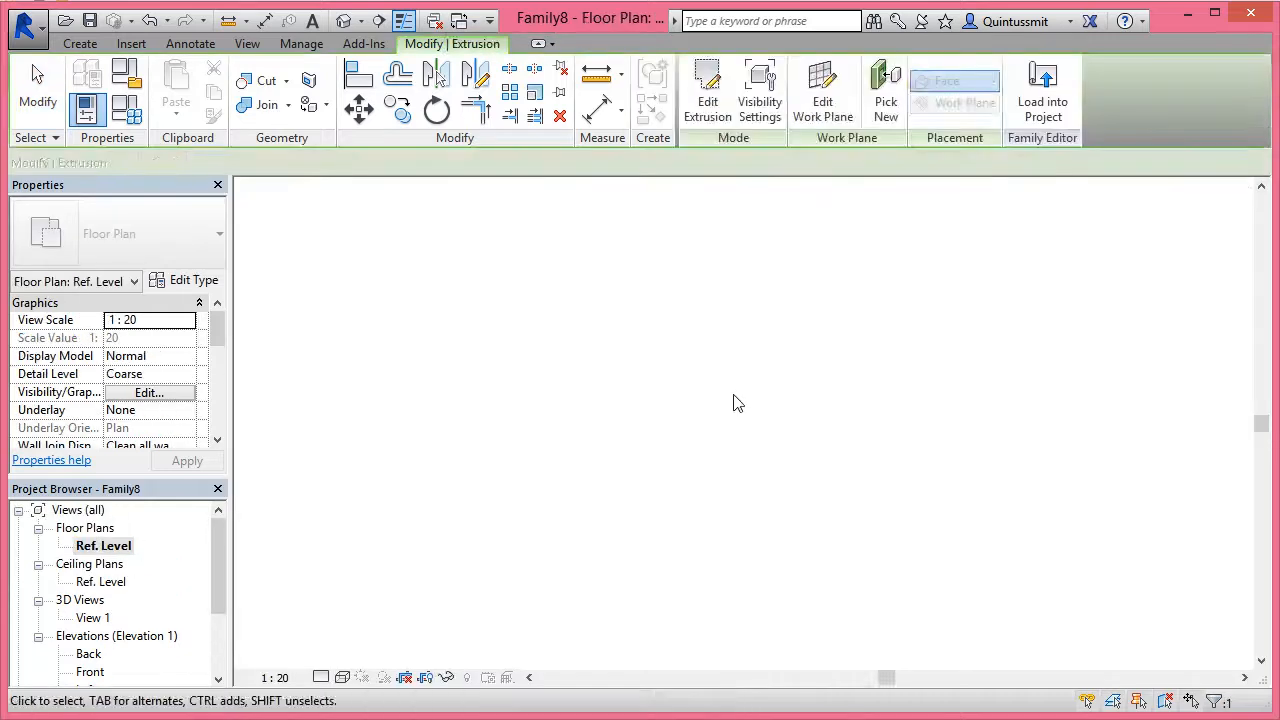
pyautogui.moveTo(648, 457); pyautogui.dragTo(637, 437, button='middle')
pyautogui.scroll(2, 602, 442)
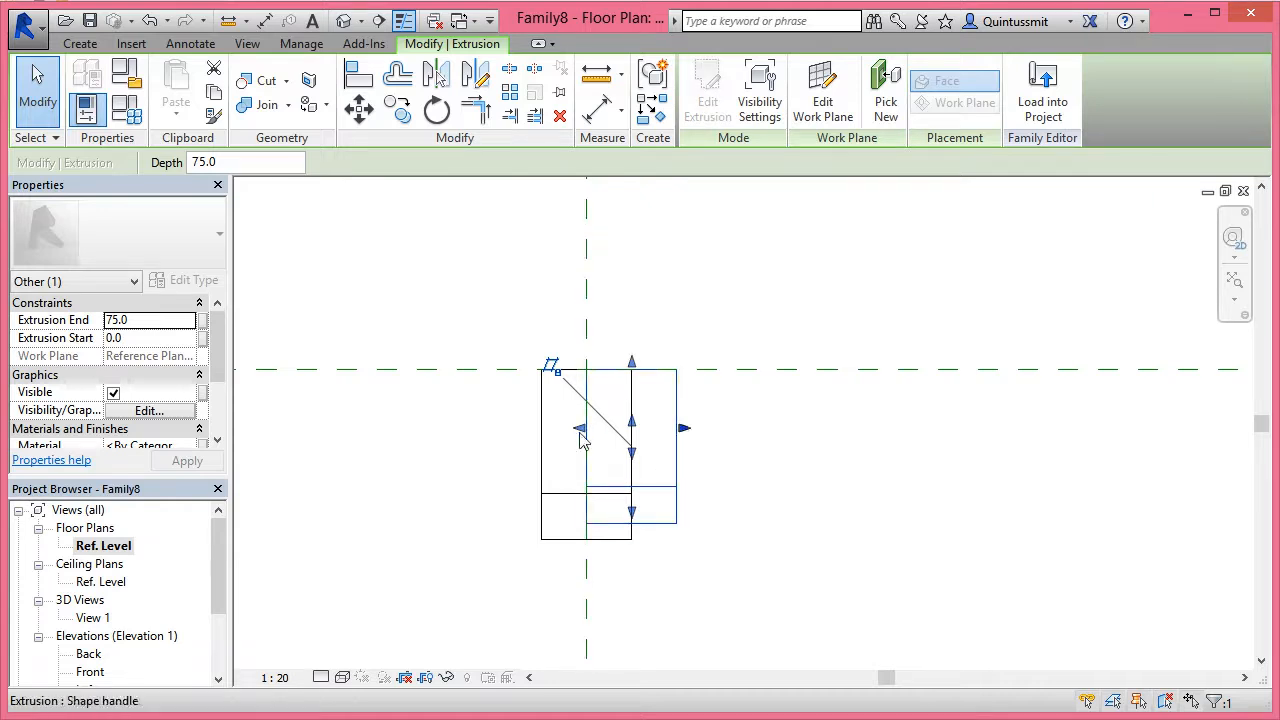
pyautogui.moveTo(580, 428); pyautogui.dragTo(631, 428)
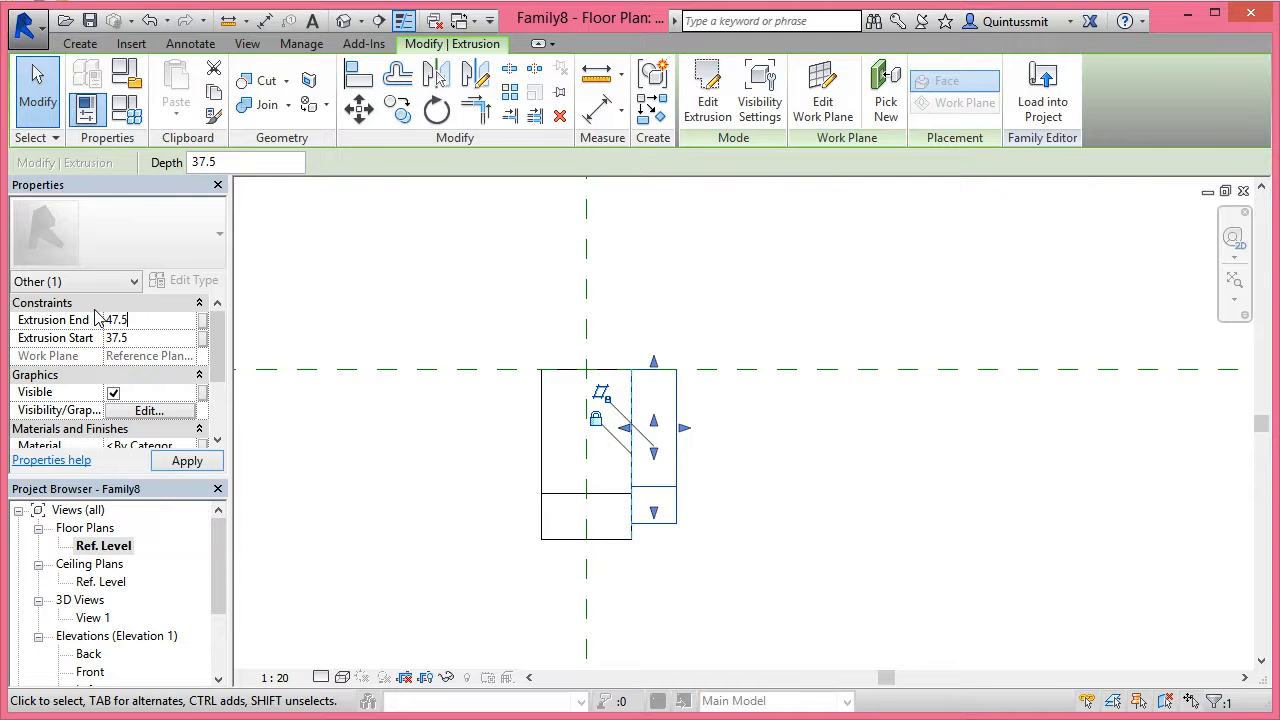
pyautogui.press('Return')
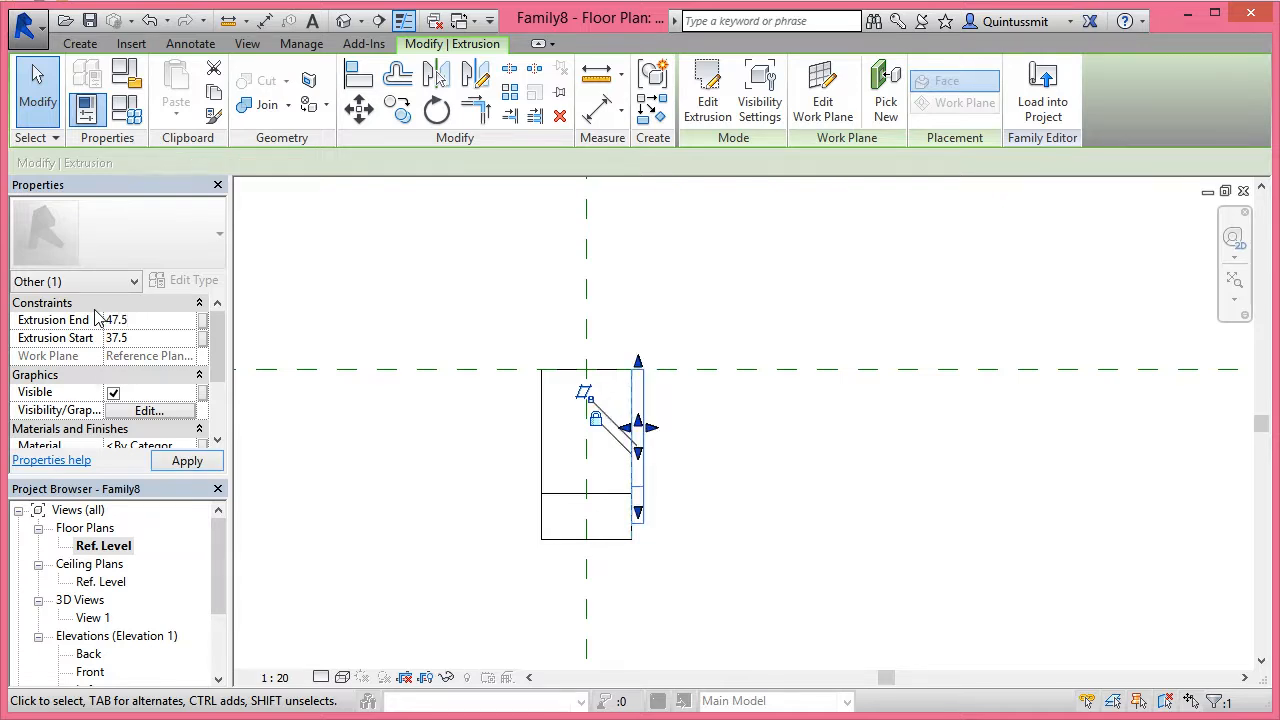
pyautogui.click(731, 451)
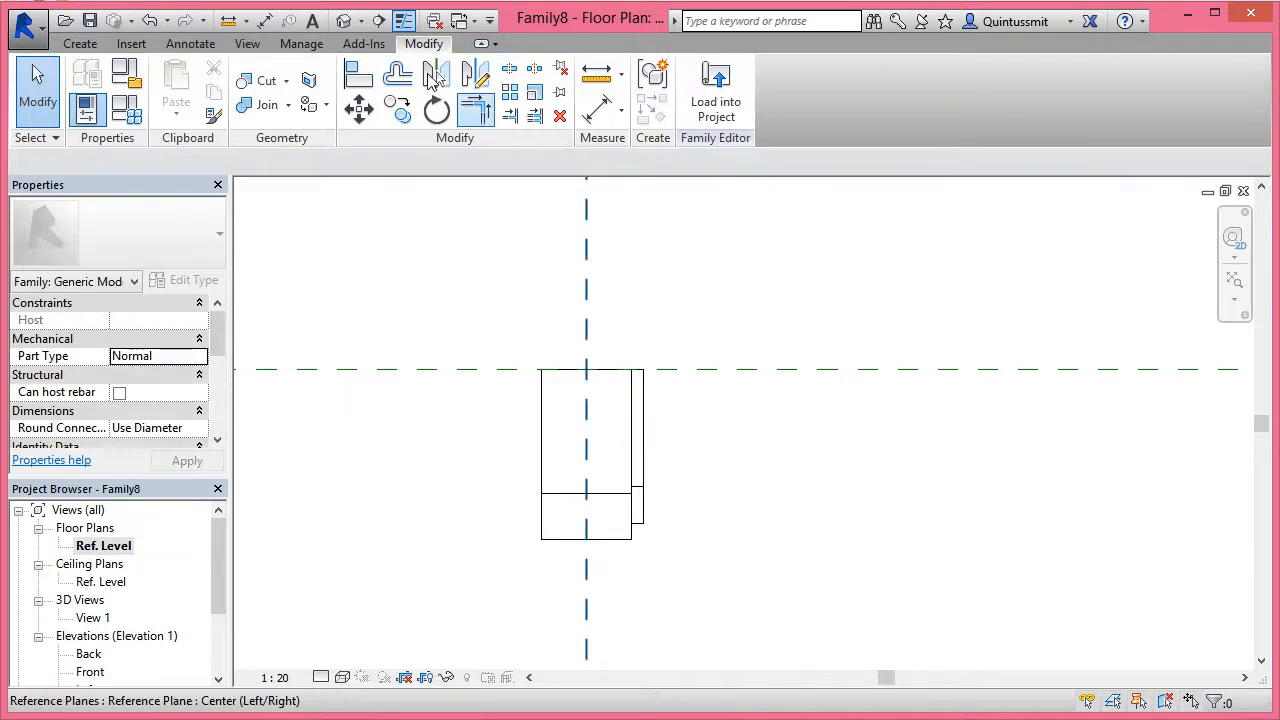
# Inspect both extrusions in the 3D view and return to the Ref. Level floor plan.
pyautogui.click(343, 21)
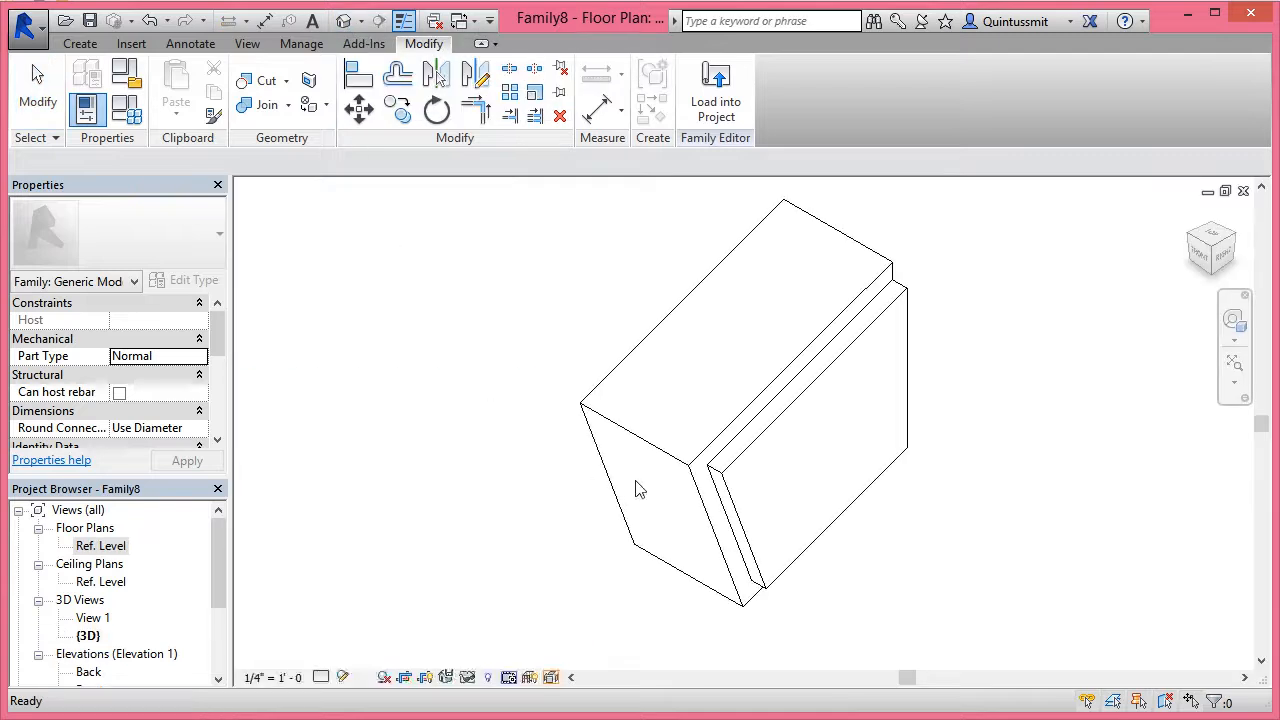
pyautogui.keyDown('shift'); pyautogui.moveTo(710, 549); pyautogui.dragTo(731, 494, button='middle'); pyautogui.keyUp('shift')
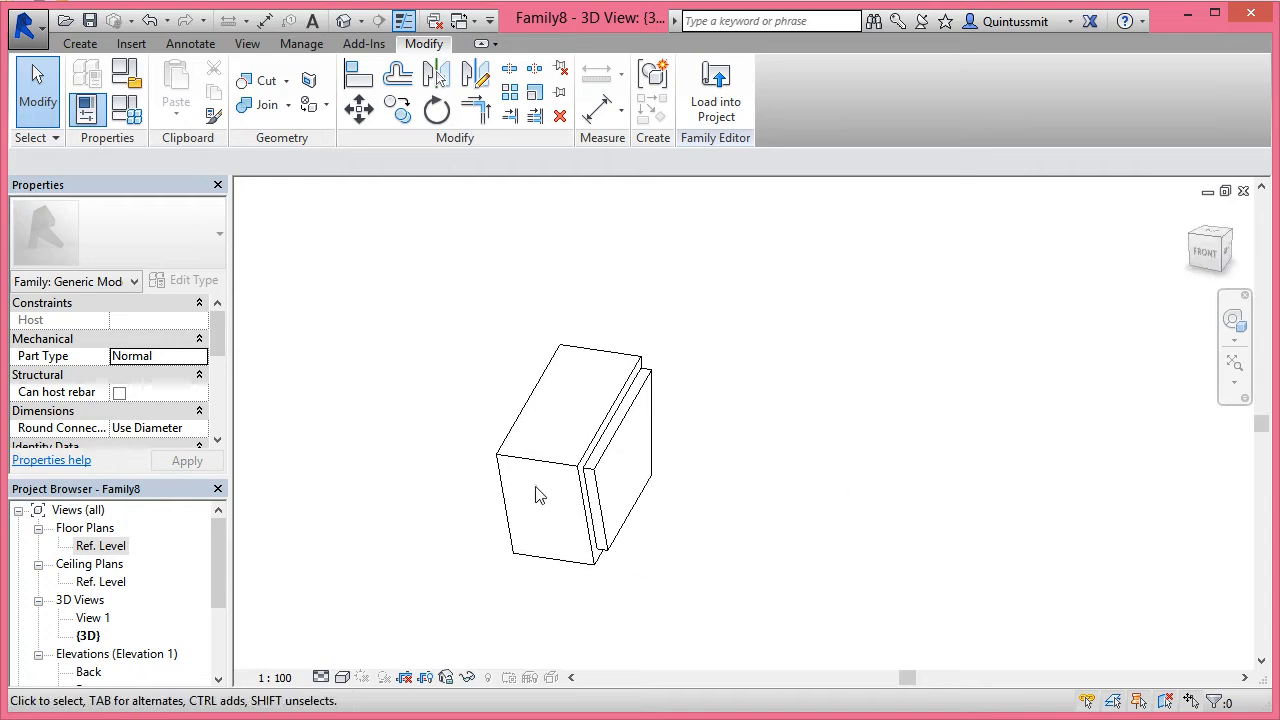
pyautogui.doubleClick(93, 549)
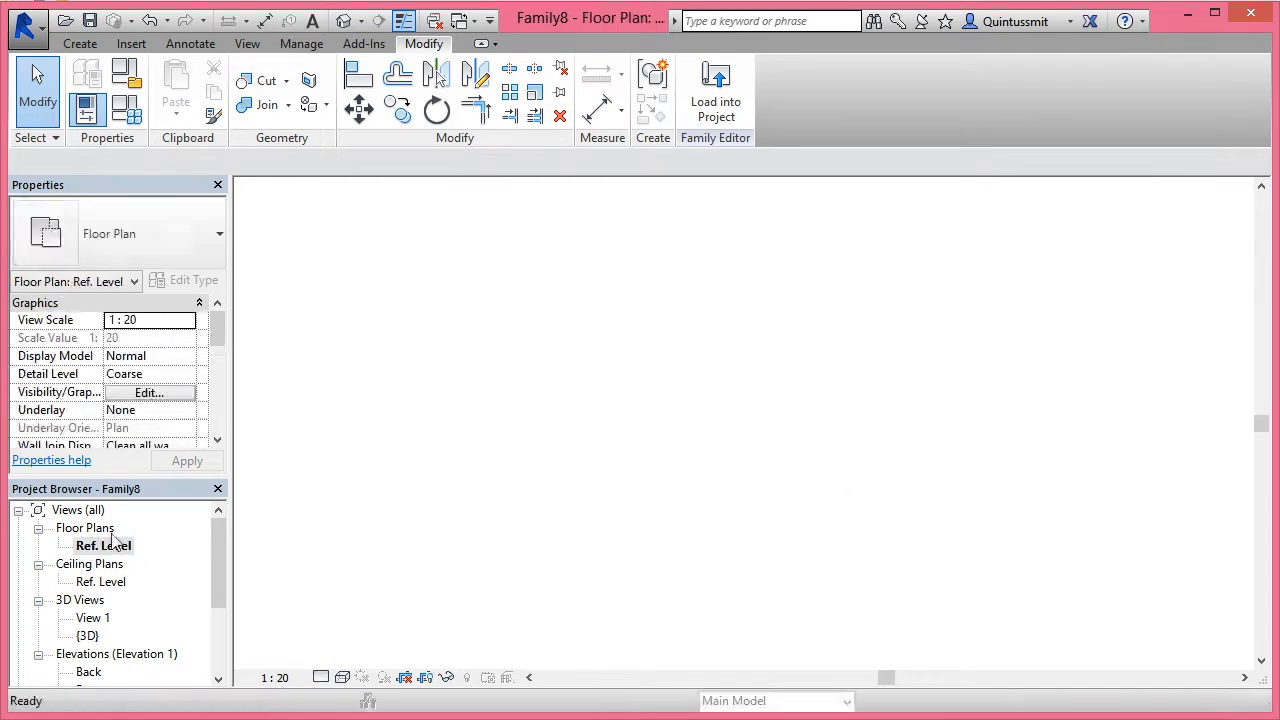
pyautogui.moveTo(489, 457); pyautogui.dragTo(470, 446, button='middle')
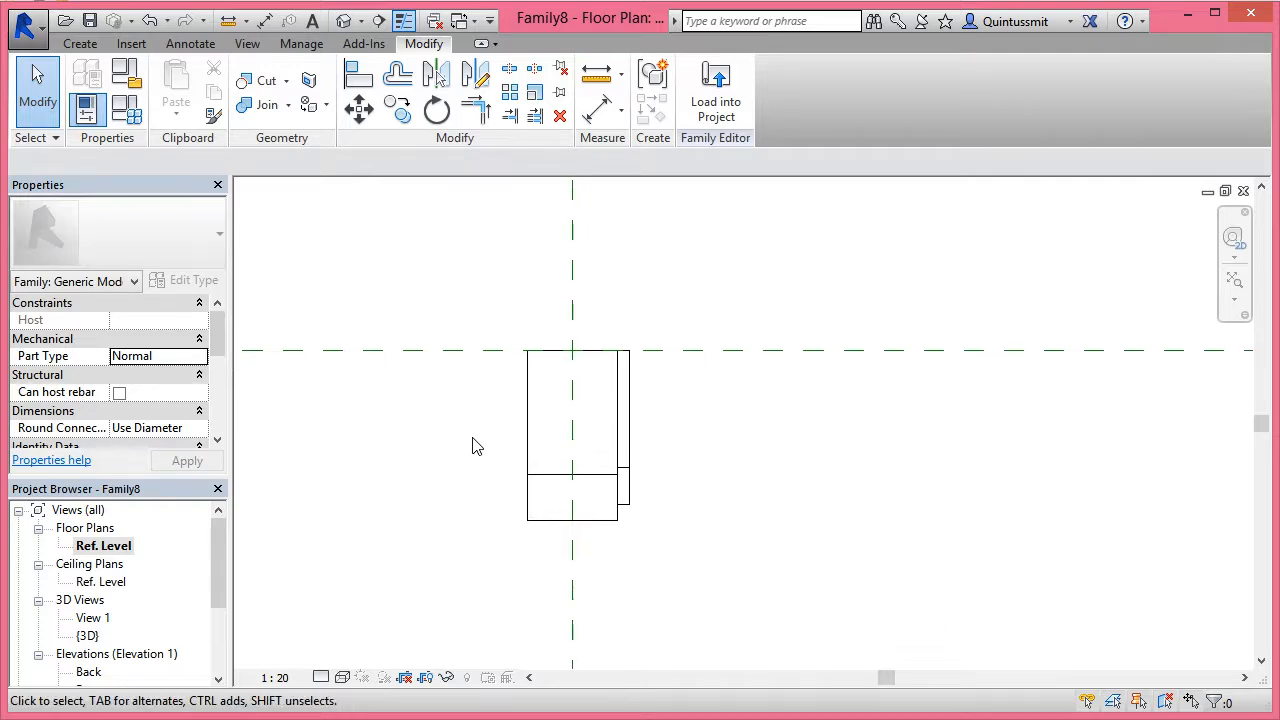
pyautogui.moveTo(711, 406); pyautogui.dragTo(634, 397, button='middle')
pyautogui.scroll(-1, 686, 388)
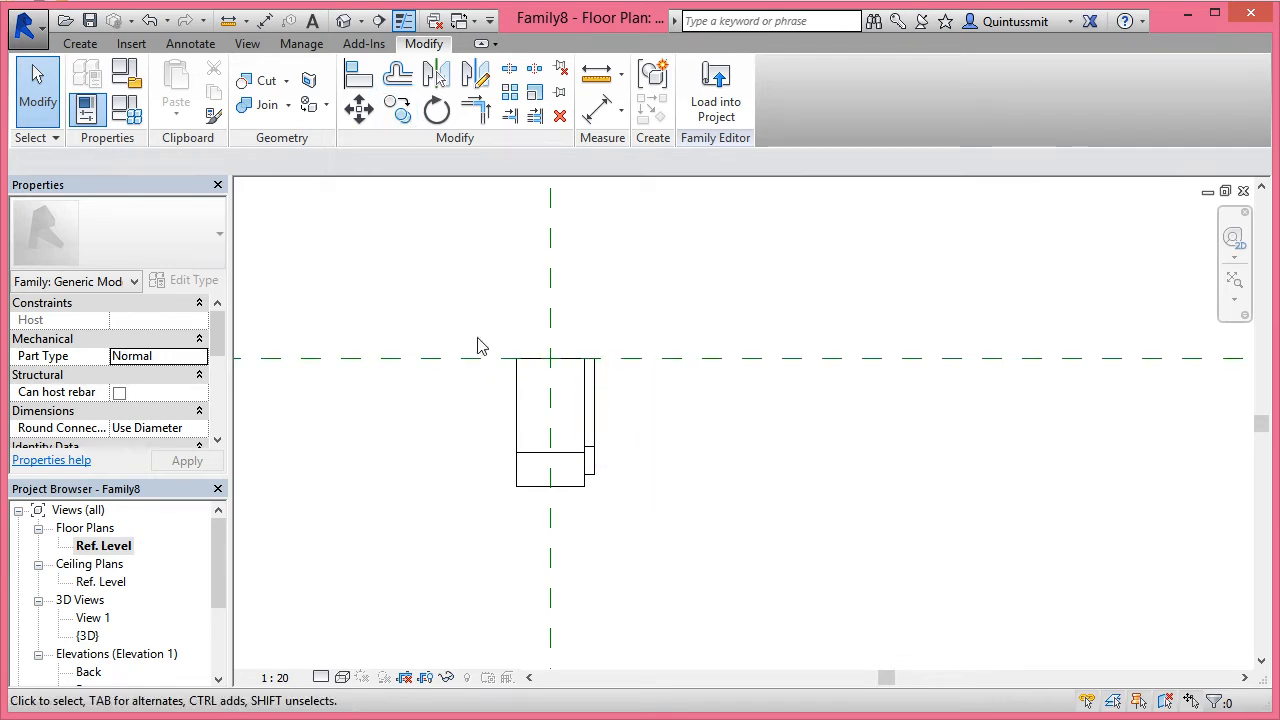
# Copy both extrusions sideways, from the body's upper outer corner to the outer upper corner of the narrow extrusion.
pyautogui.click(526, 388)
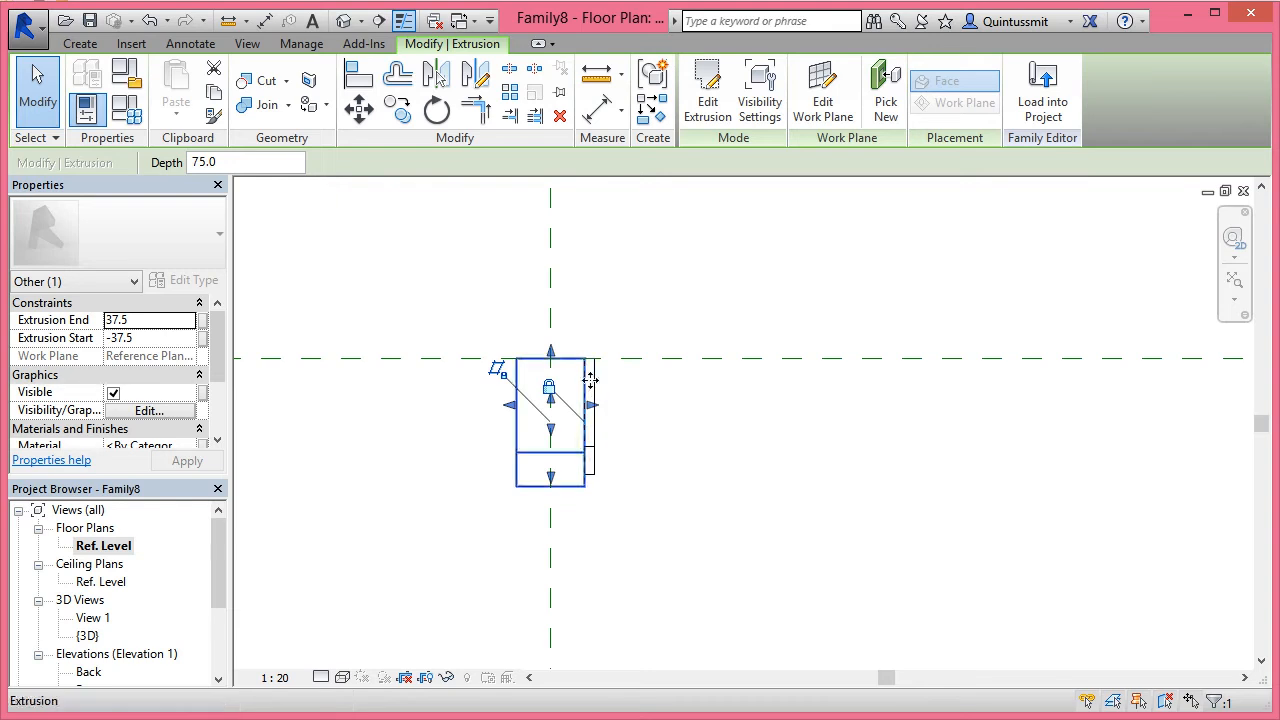
pyautogui.click(397, 108)
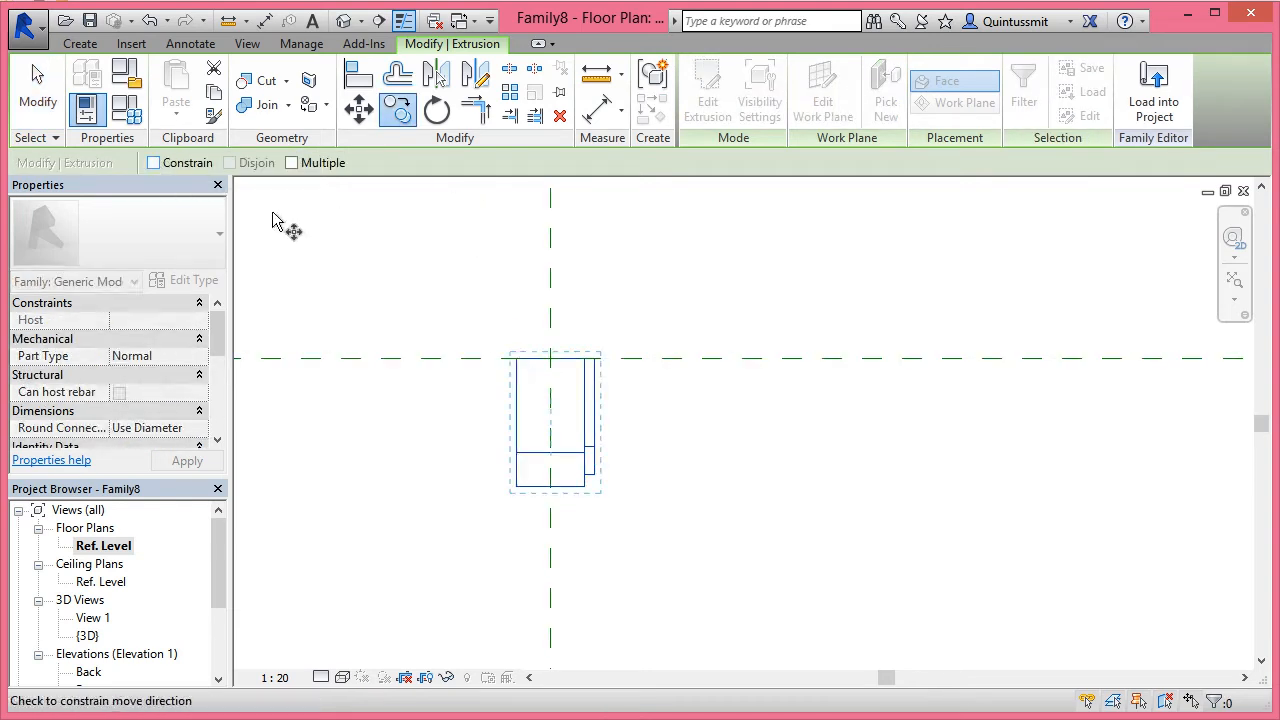
pyautogui.click(516, 358)
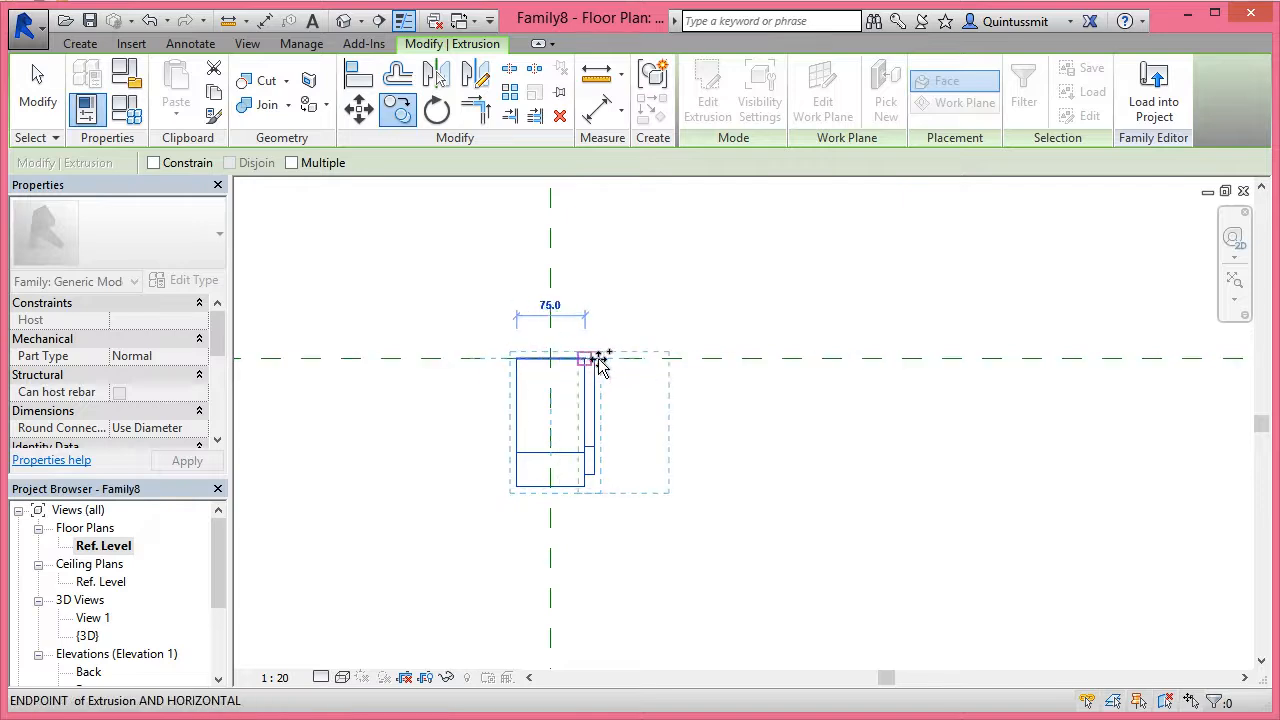
pyautogui.click(594, 358)
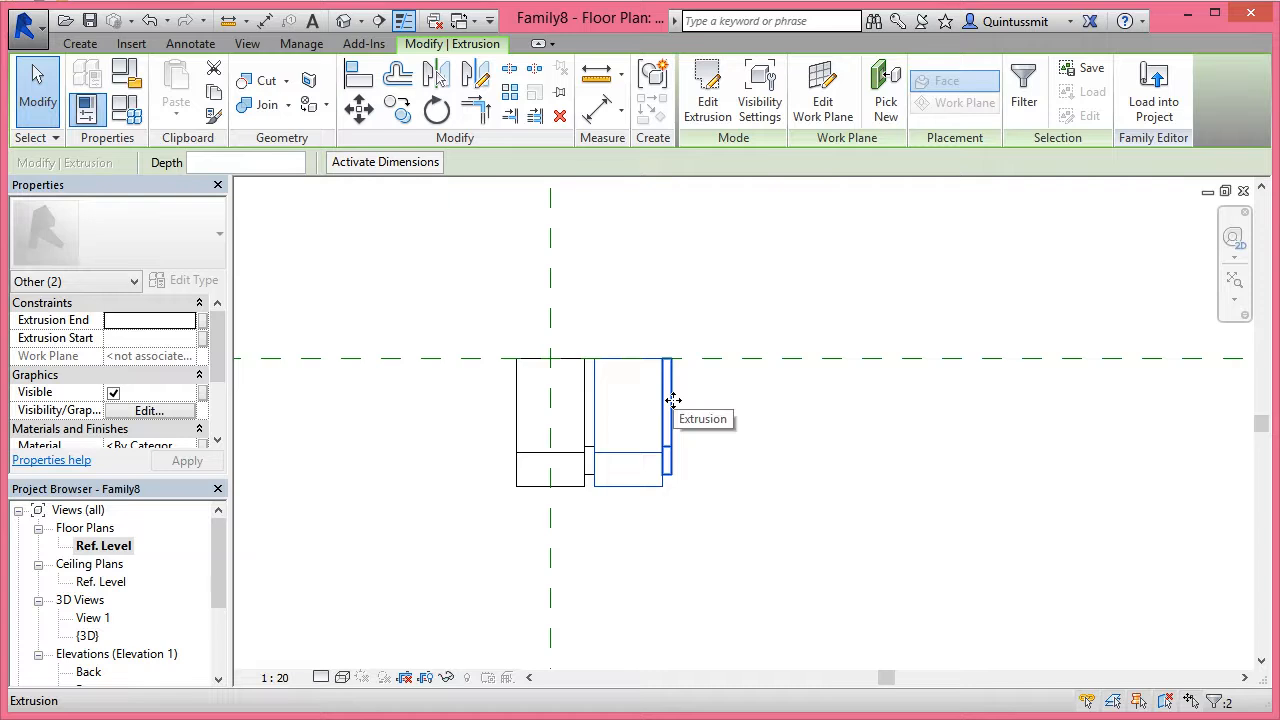
# Delete the copied body and the copied narrow extrusion, keeping only the original pair.
pyautogui.click(651, 517)
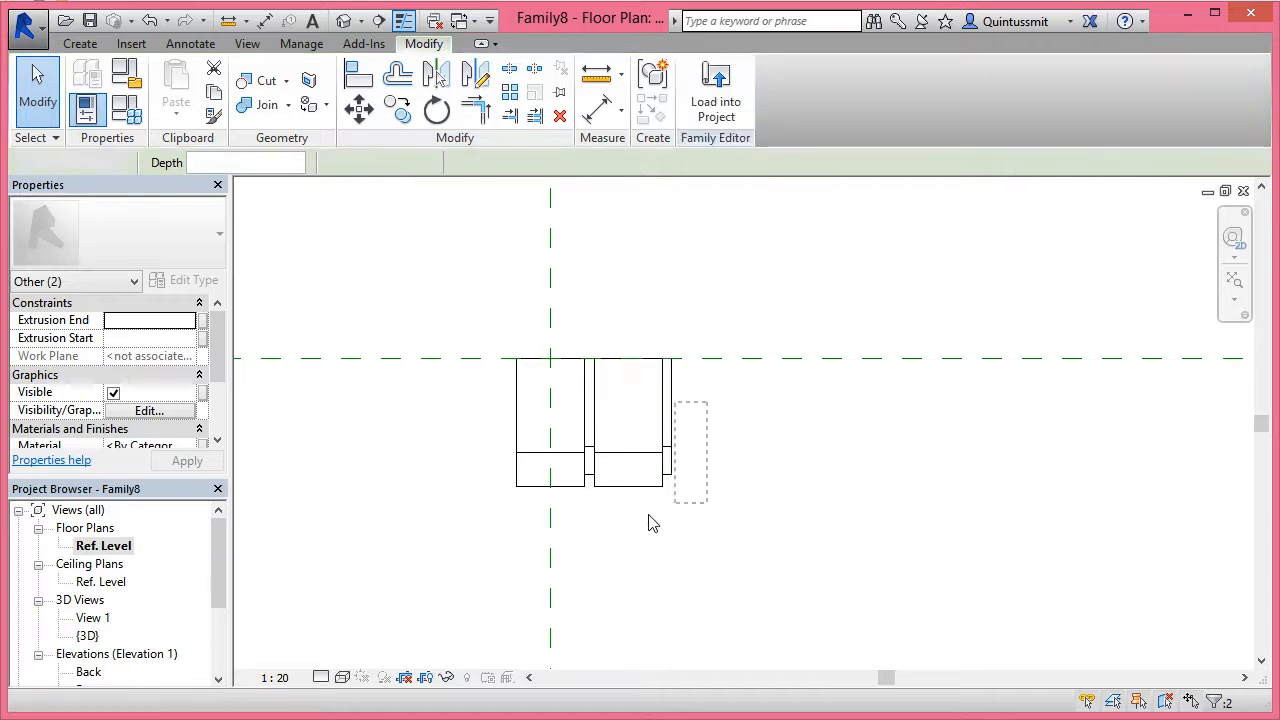
pyautogui.click(652, 458)
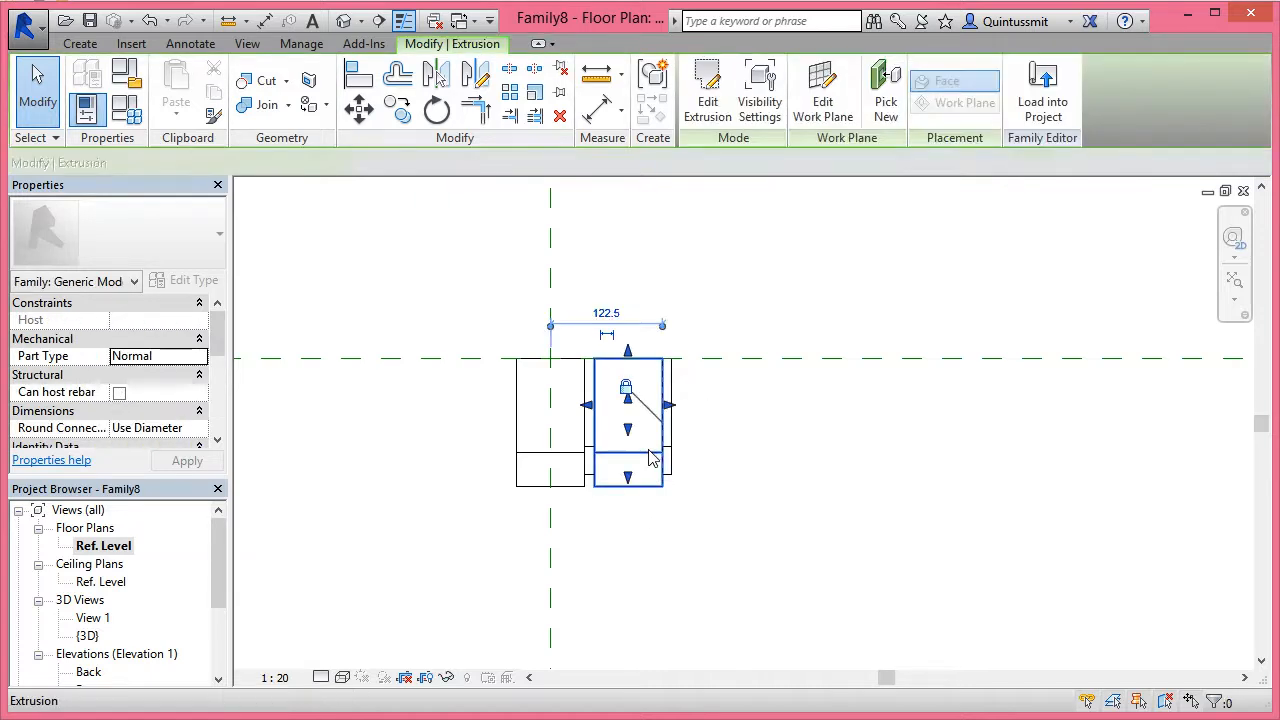
pyautogui.press('Delete')
pyautogui.click(665, 434)
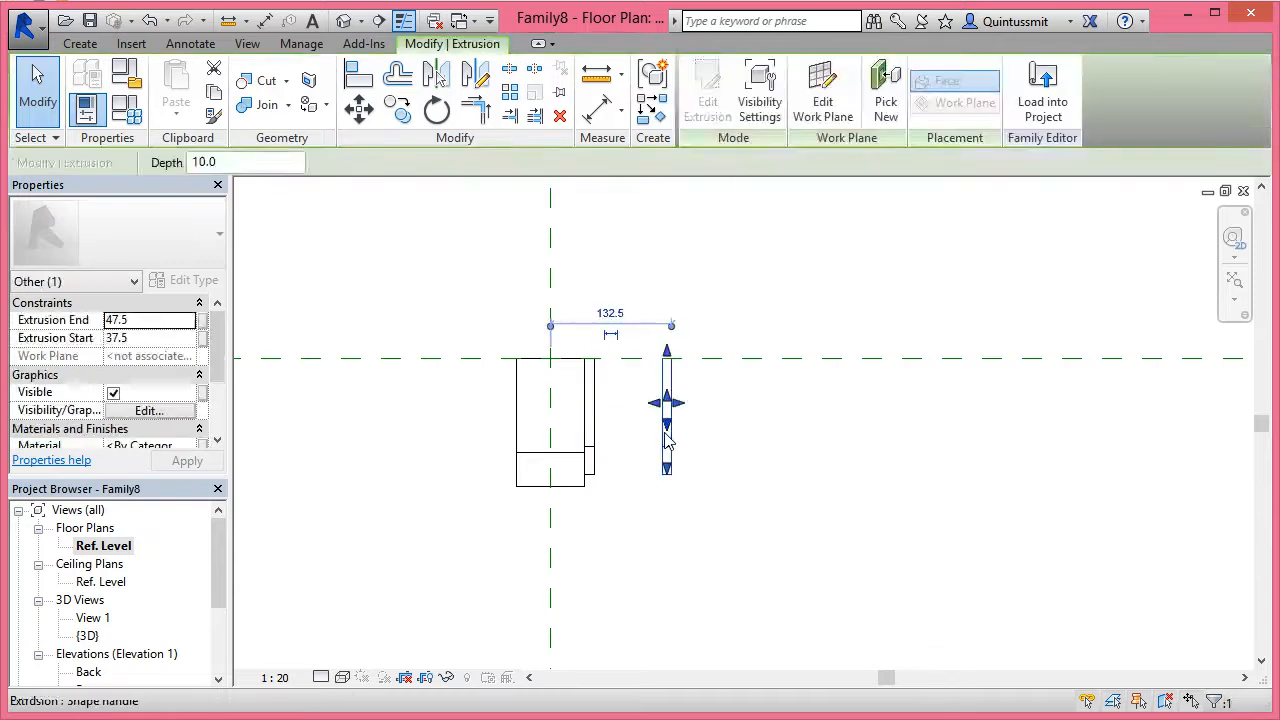
pyautogui.press('Delete')
pyautogui.scroll(-1, 681, 443)
pyautogui.moveTo(643, 413)
pyautogui.mouseDown(button='middle')
pyautogui.moveTo(681, 443)
pyautogui.moveTo(654, 419)
pyautogui.mouseUp(button='middle')
pyautogui.scroll(-1, 653, 422)
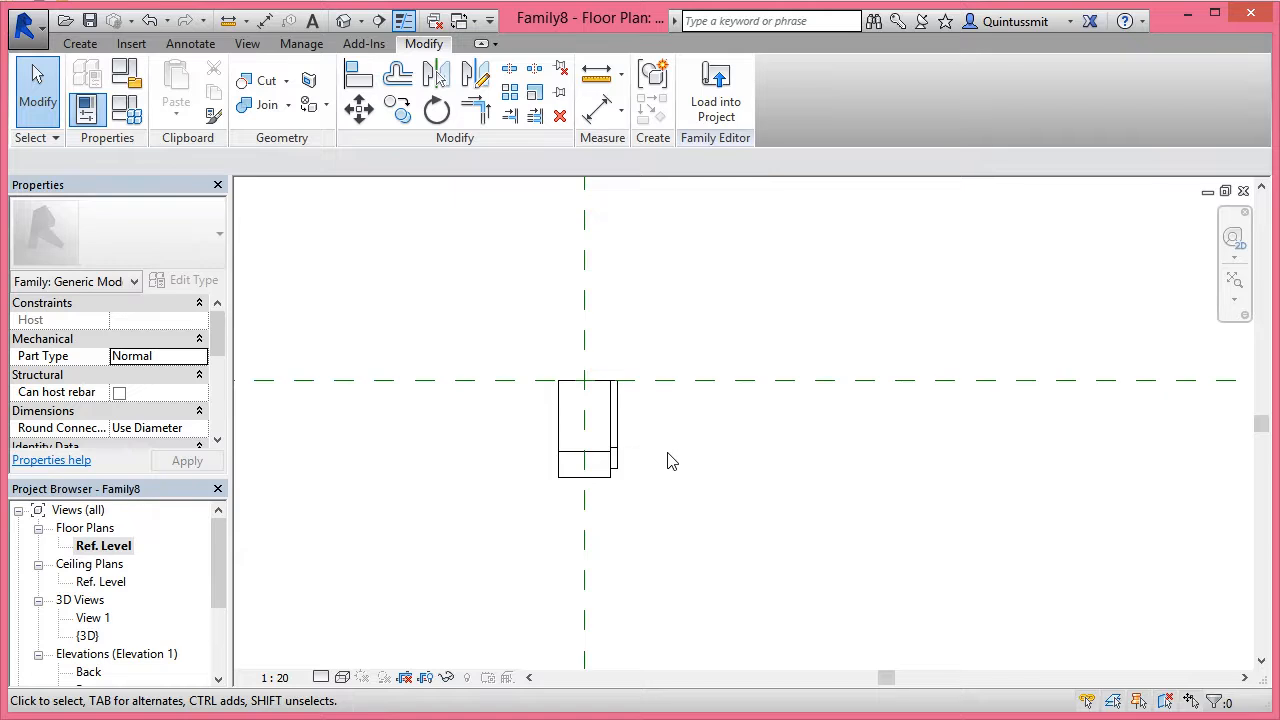
# Save the family in the Lesson 10 folder as brickWithMortar.
pyautogui.click(25, 26)
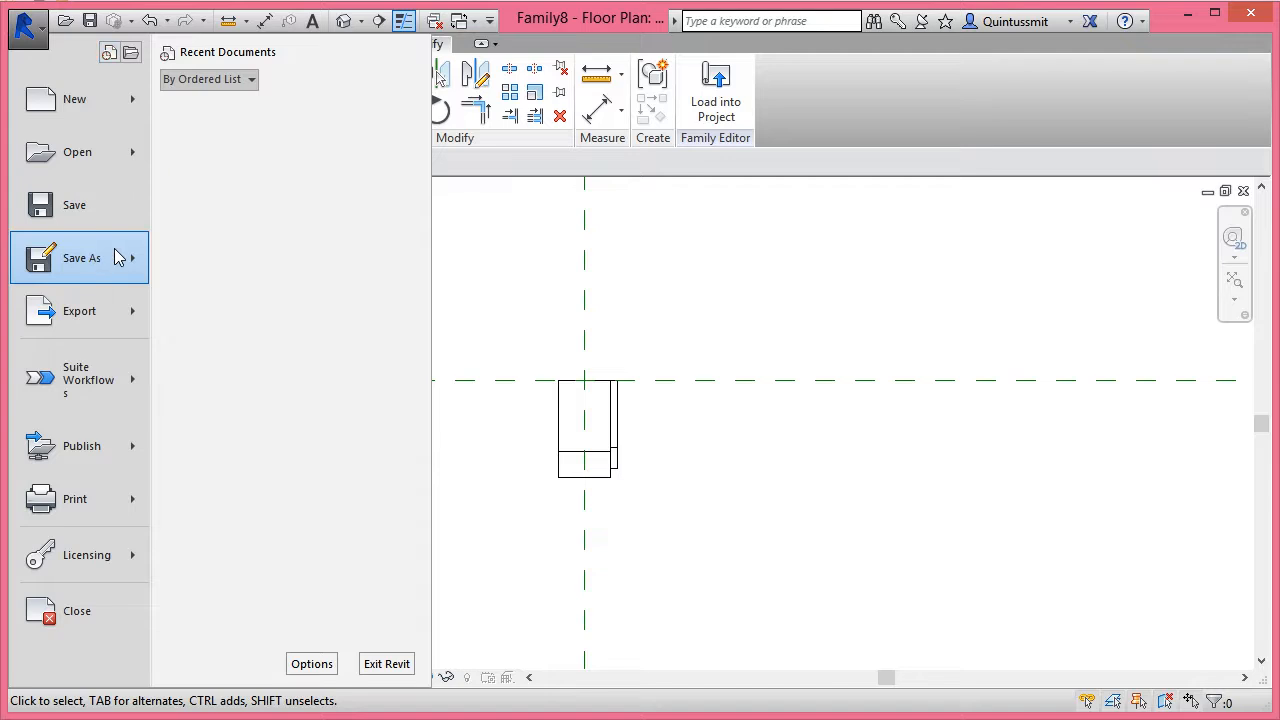
pyautogui.moveTo(126, 251)
pyautogui.click(277, 202)
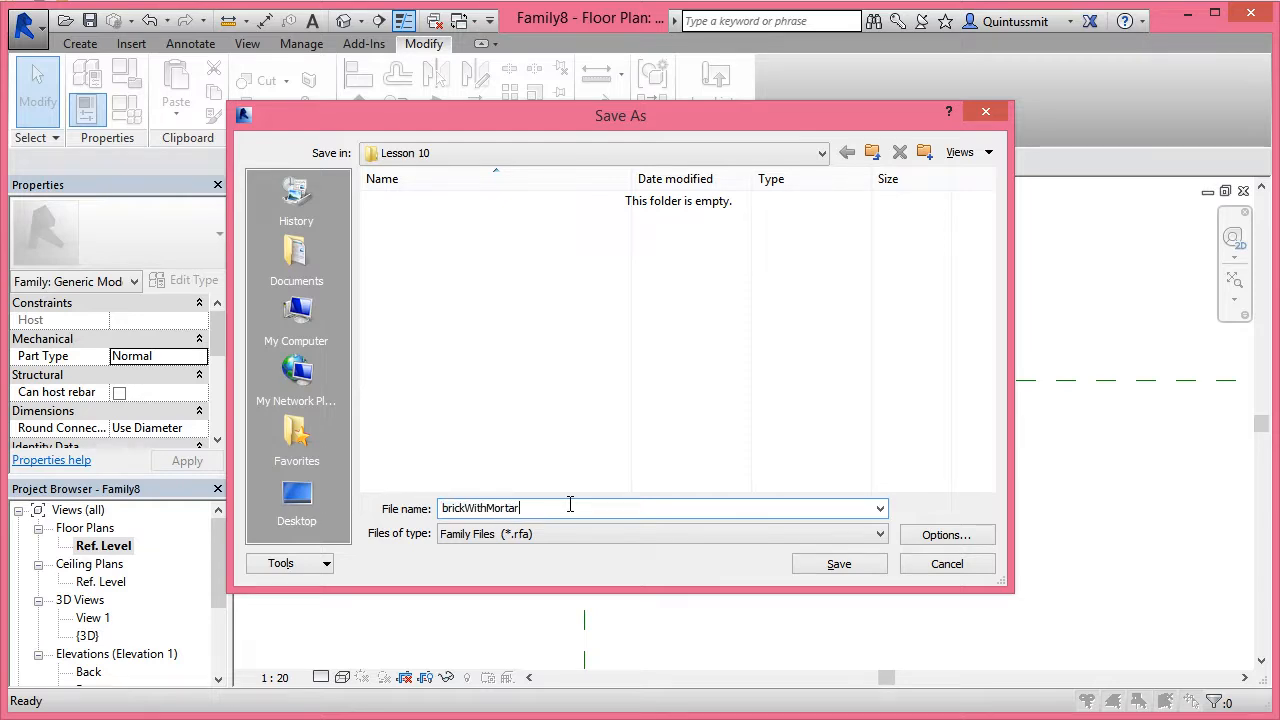
pyautogui.click(845, 564)
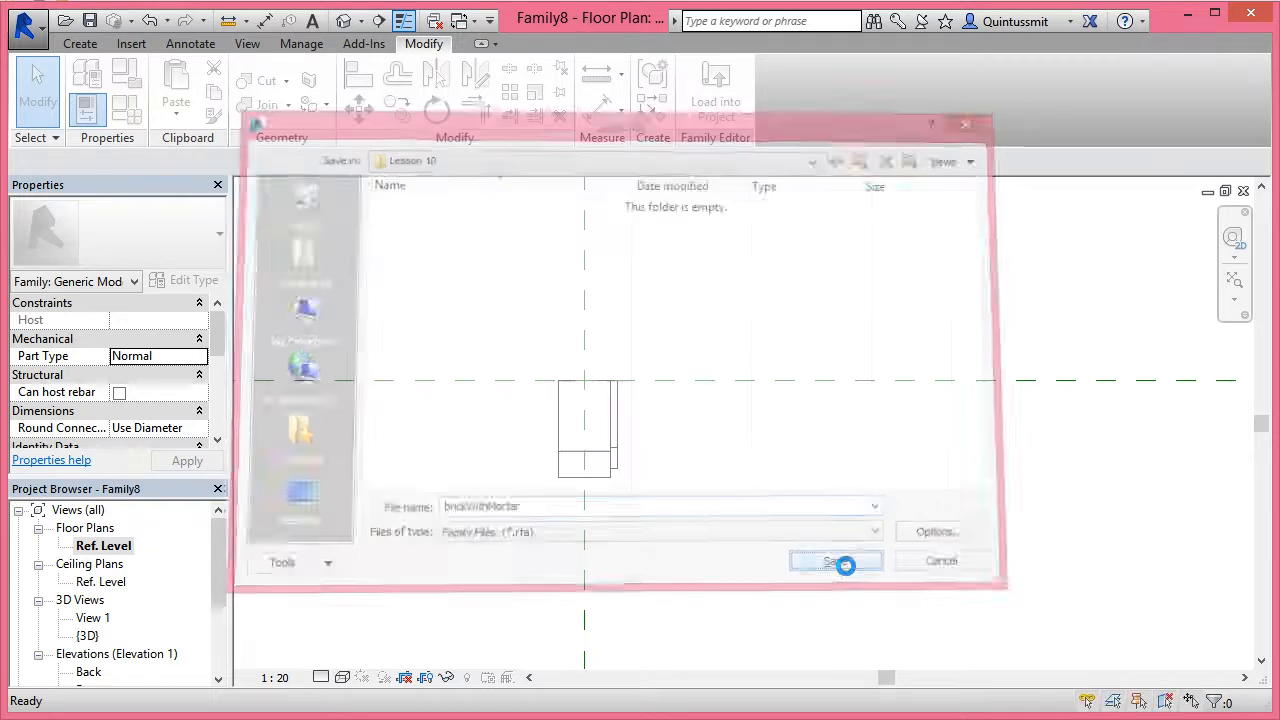
# Delete the narrow mortar extrusion and save the remaining body as a separate family named brick in the Lesson 10 folder.
pyautogui.click(619, 411)
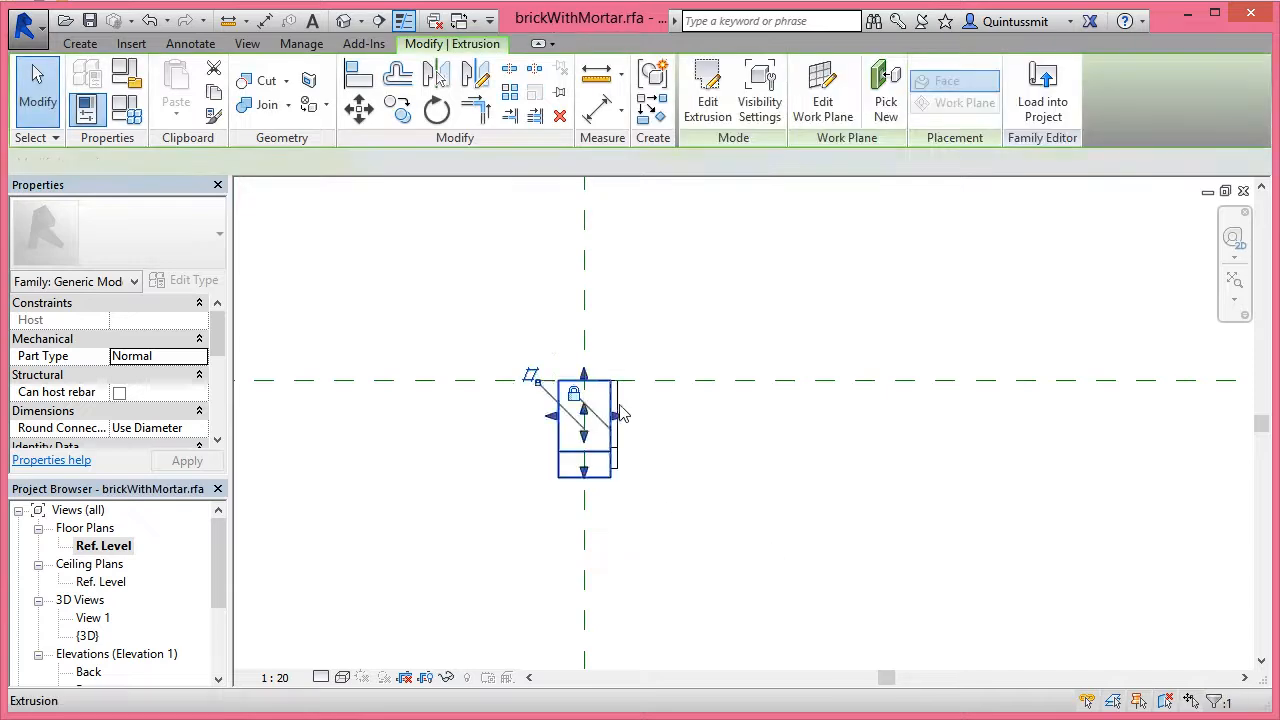
pyautogui.press('Escape')
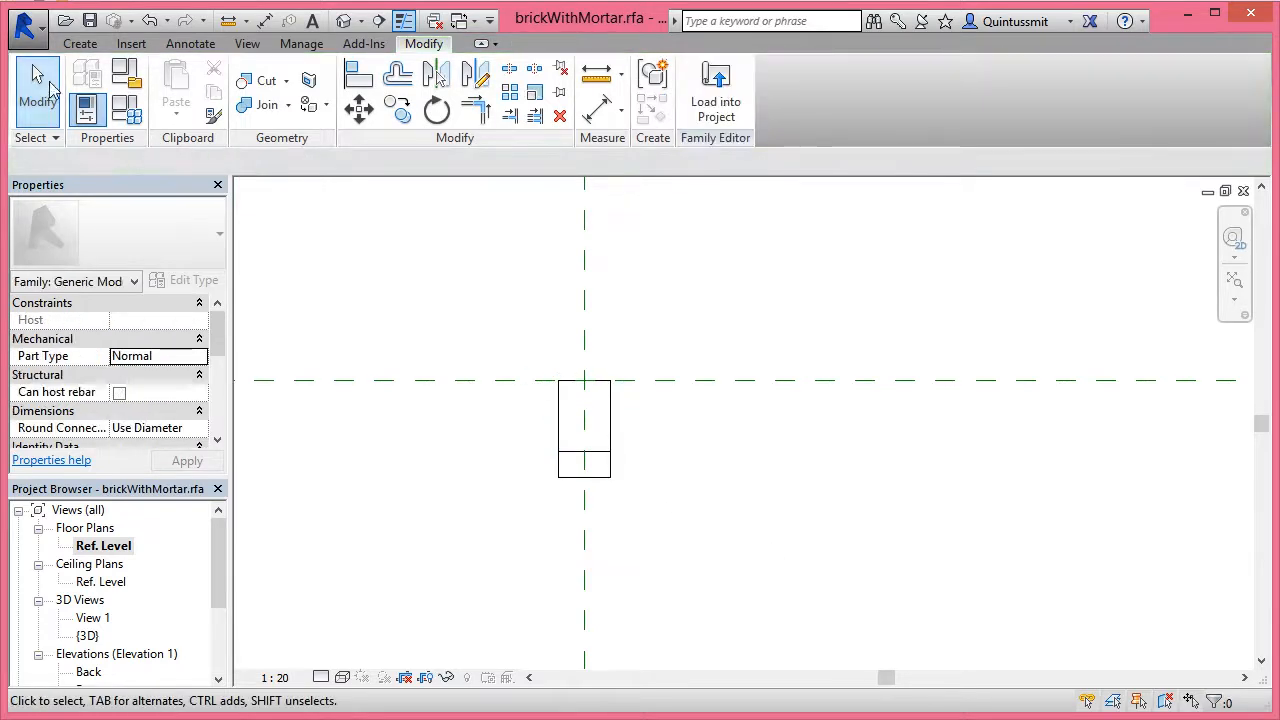
pyautogui.click(28, 28)
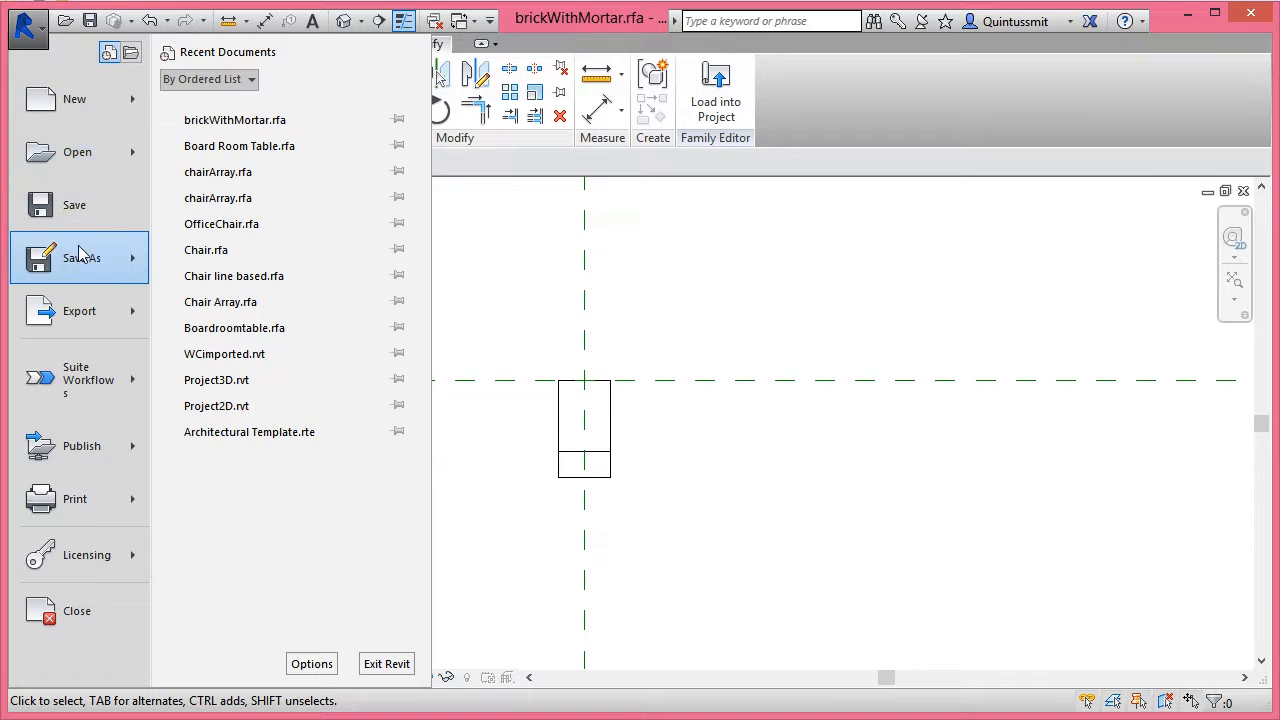
pyautogui.moveTo(82, 256)
pyautogui.click(205, 180)
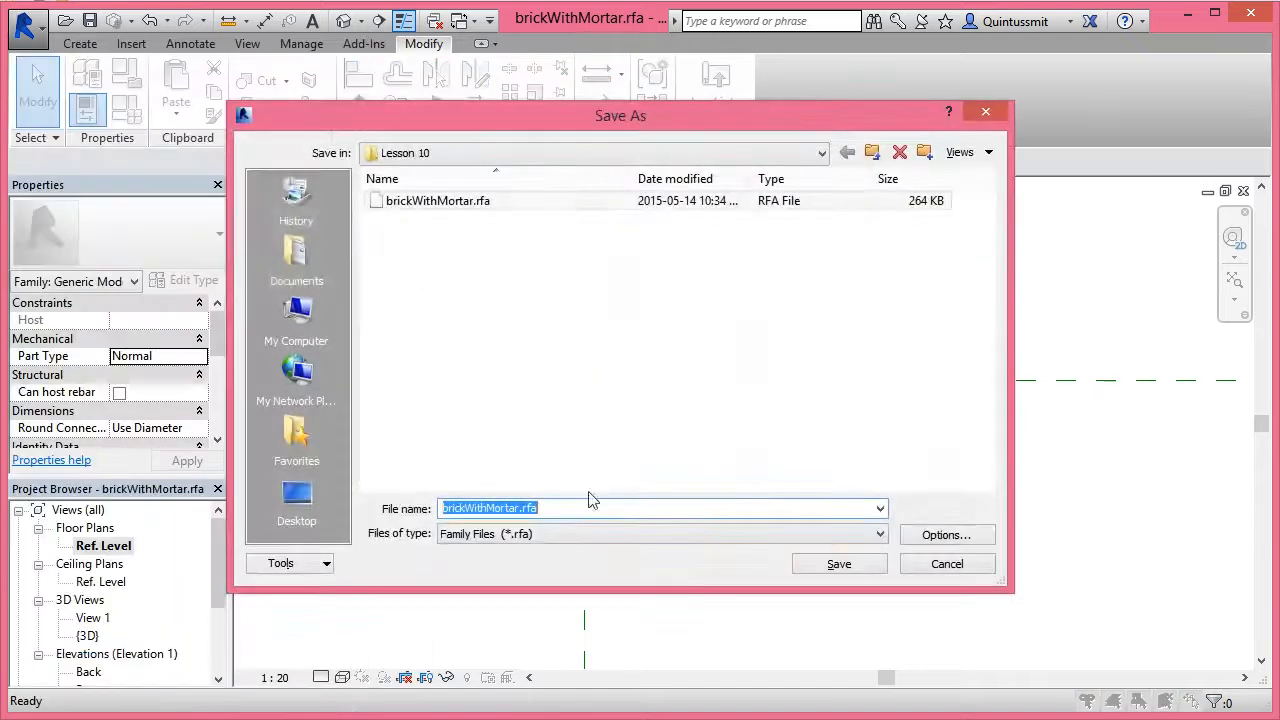
pyautogui.click(549, 514)
pyautogui.moveTo(547, 508); pyautogui.dragTo(465, 510)
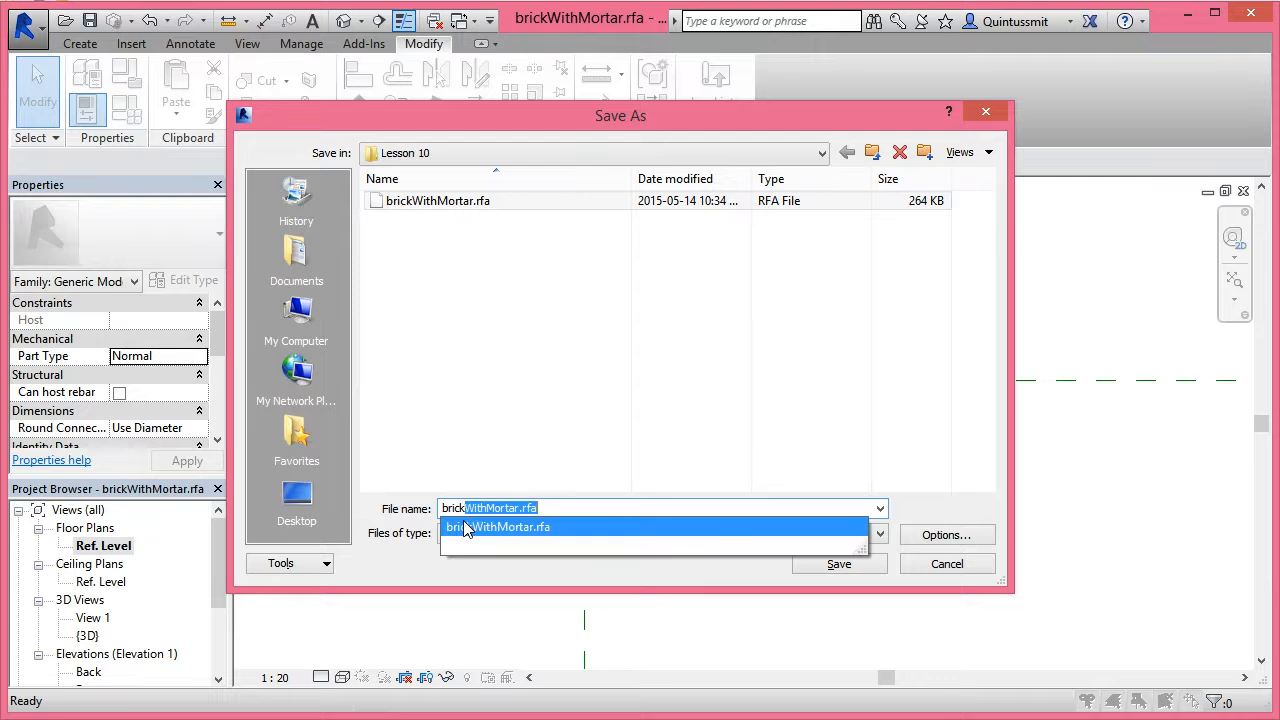
pyautogui.press('BackSpace')
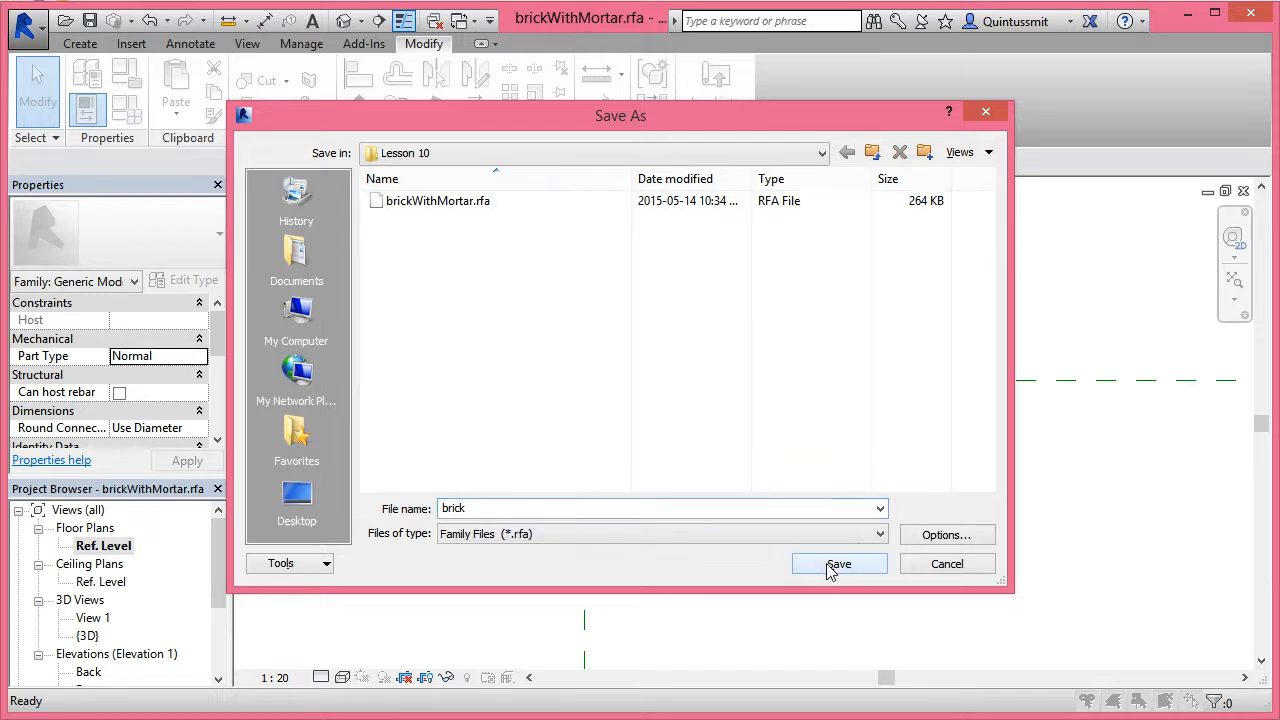
pyautogui.click(839, 564)
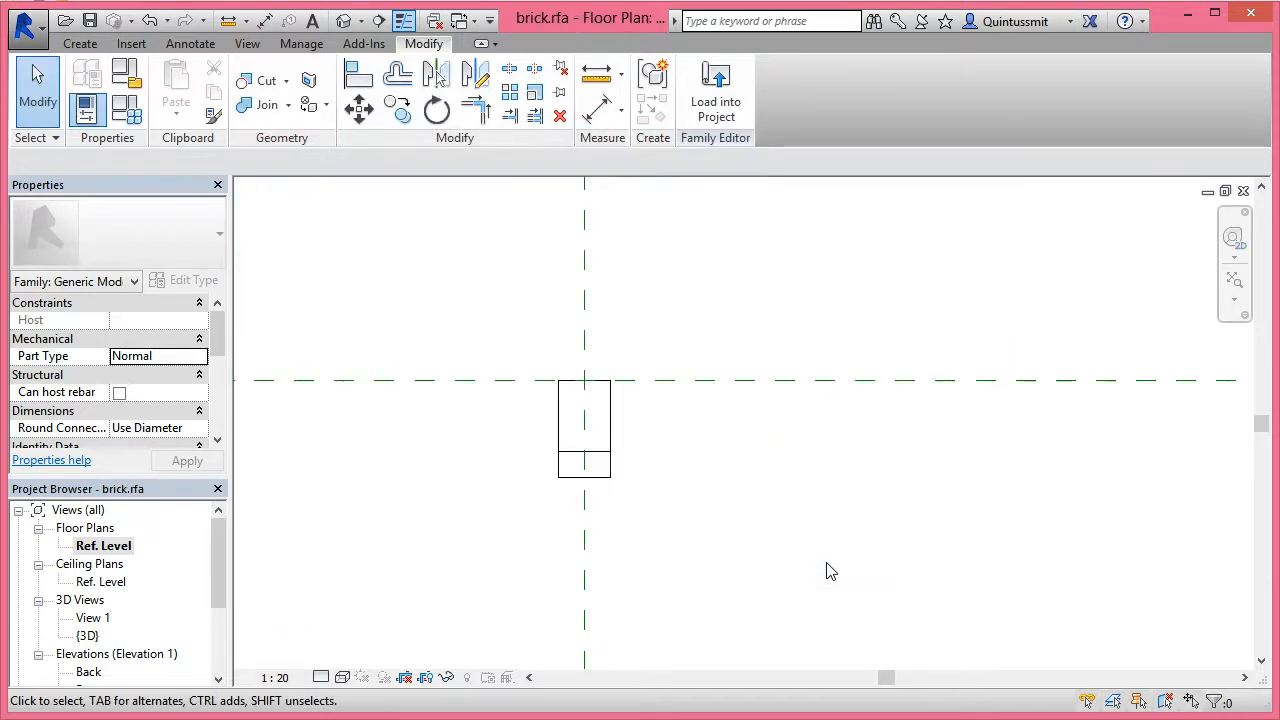
pyautogui.moveTo(666, 449); pyautogui.dragTo(715, 485, button='middle')
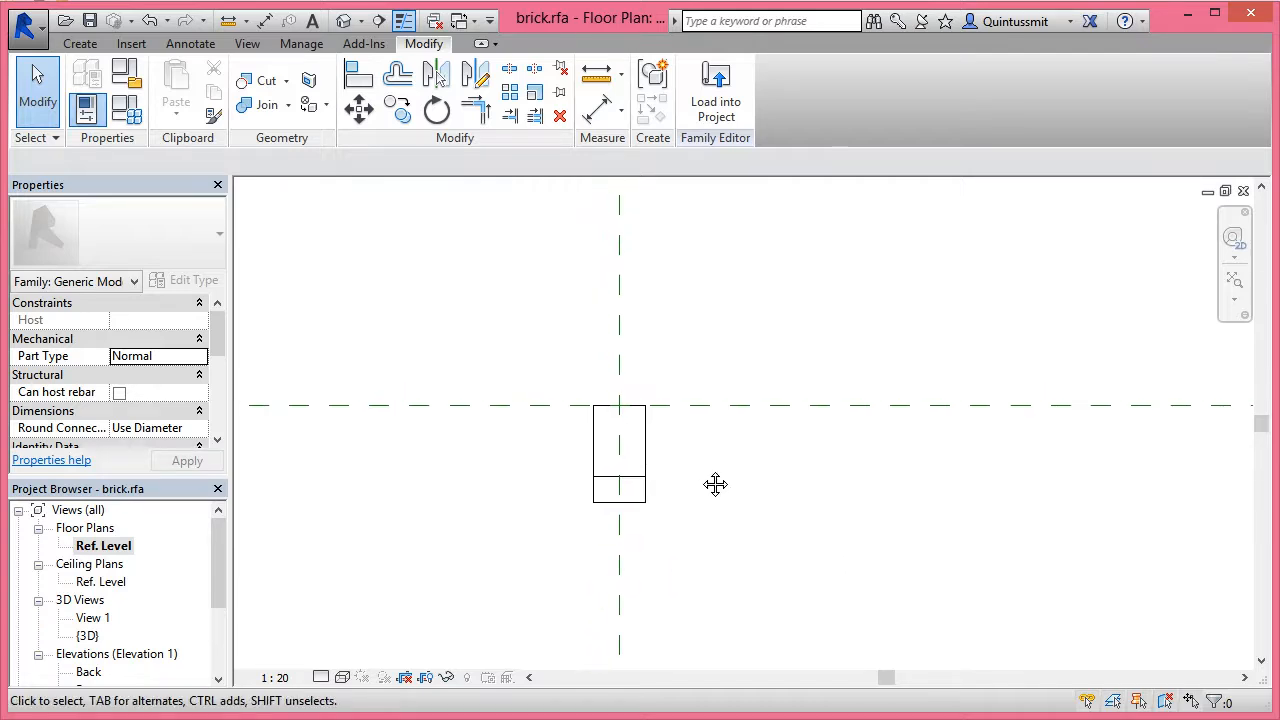